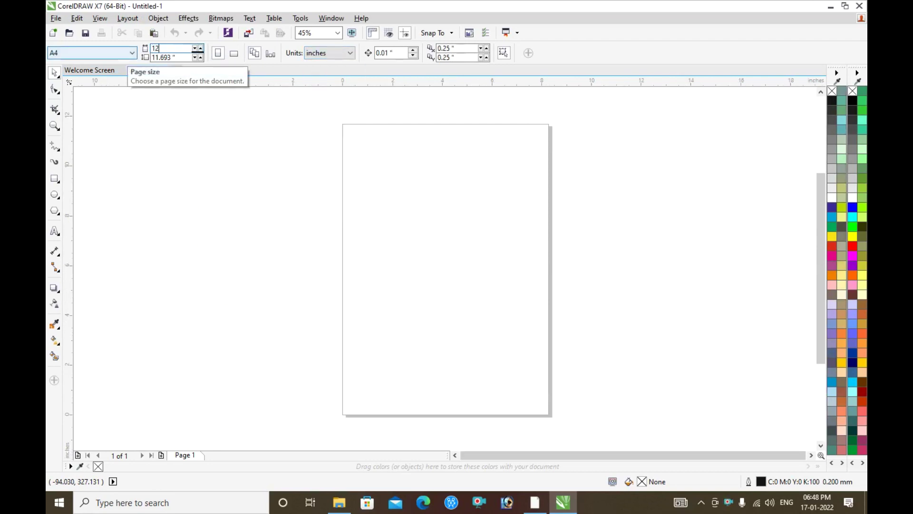
Step: Set the page size to 120 × 60 inches and add a rectangle matching the full page
{"action": "key", "text": "Return"}
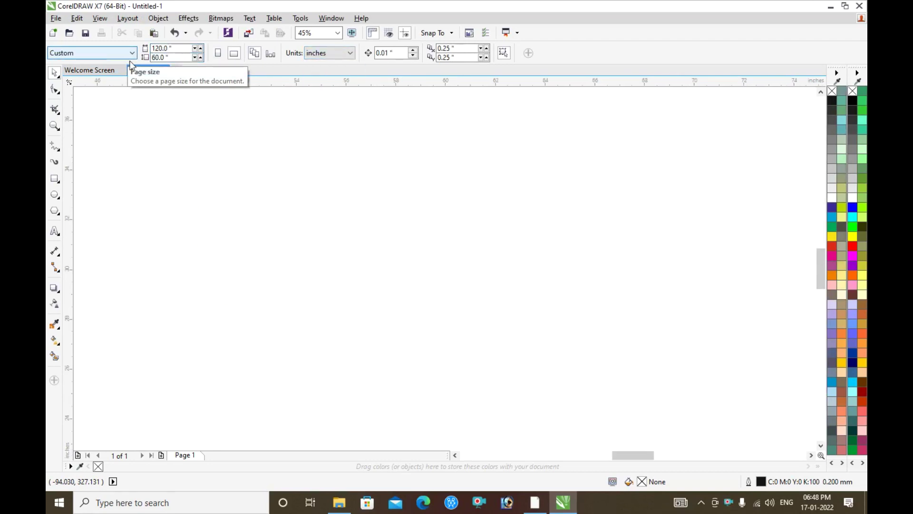
{"action": "double_click", "coordinate": [54, 178]}
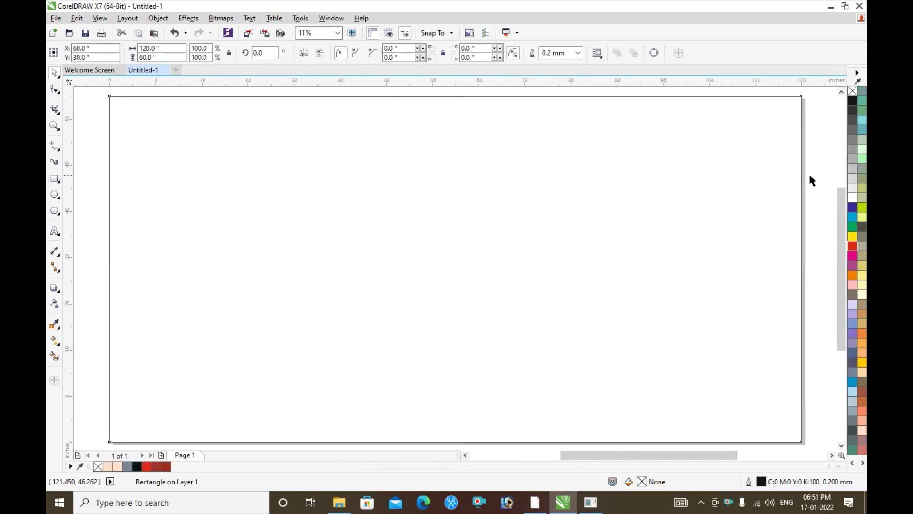
Step: Add a centred 117 × 57 inch inner border rectangle and fill the page-sized rectangle with pale yellow (Y 40)
{"action": "left_click_drag", "start_coordinate": [810, 176], "coordinate": [760, 210]}
{"action": "left_click_drag", "start_coordinate": [164, 48], "coordinate": [98, 48]}
{"action": "type", "text": "117"}
{"action": "key", "text": "Tab"}
{"action": "type", "text": "57"}
{"action": "key", "text": "Return"}
{"action": "key", "text": "ctrl+a"}
{"action": "key", "text": "c"}
{"action": "key", "text": "e"}
{"action": "key", "text": "Escape"}
{"action": "left_click", "coordinate": [802, 122]}
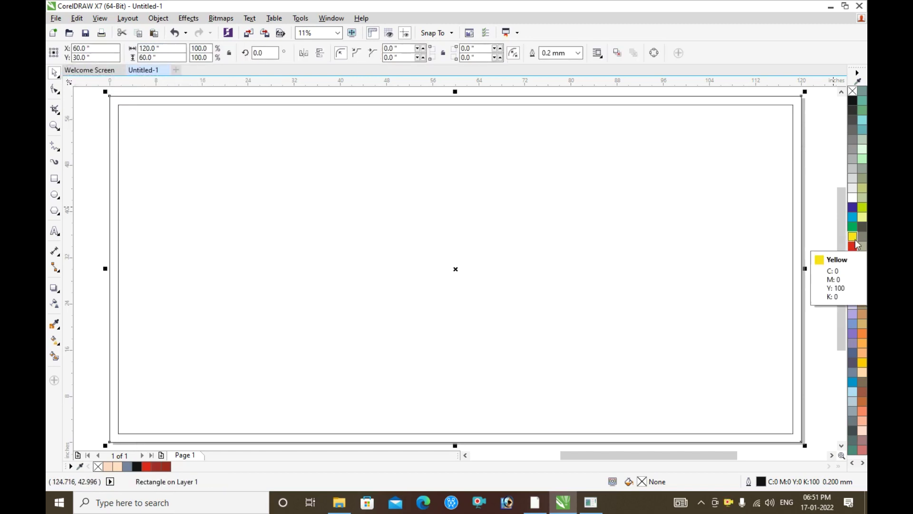
{"action": "left_click", "coordinate": [862, 284]}
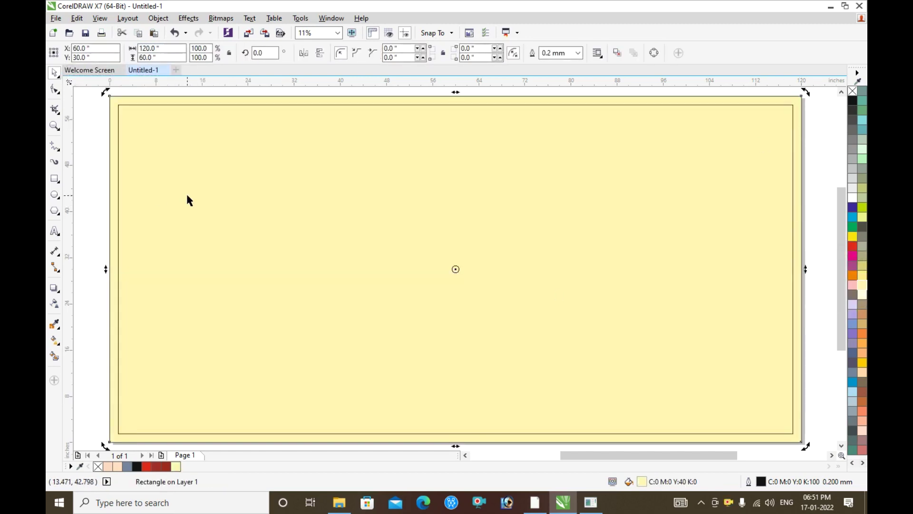
Step: Draw a full-height rectangle about 37.6 inches wide along the page's left edge, convert it to curves and slant its right side inward at the top
{"action": "left_click", "coordinate": [55, 178]}
{"action": "left_click_drag", "start_coordinate": [110, 97], "coordinate": [332, 405]}
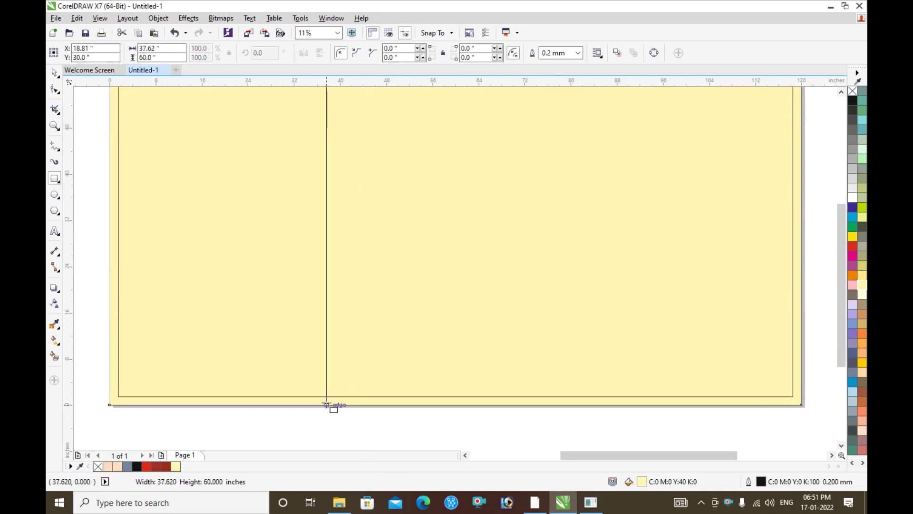
{"action": "scroll", "coordinate": [241, 243], "scroll_direction": "down", "scroll_amount": 2}
{"action": "scroll", "coordinate": [241, 242], "scroll_direction": "up", "scroll_amount": 2}
{"action": "key", "text": "ctrl+q"}
{"action": "key", "text": "F10"}
{"action": "left_click_drag", "start_coordinate": [301, 137], "coordinate": [202, 136]}
{"action": "key", "text": "space"}
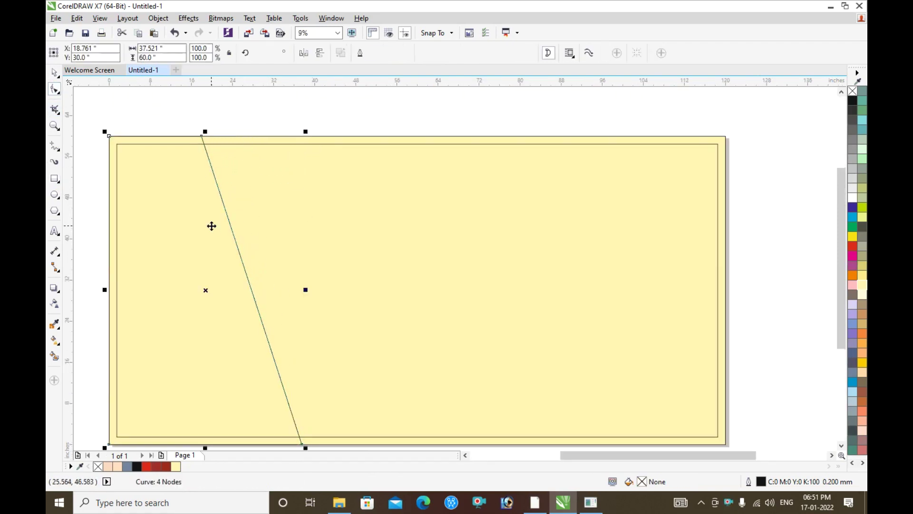
Step: Fill the slanted panel with red and remove its outline
{"action": "left_click", "coordinate": [851, 247]}
{"action": "right_click", "coordinate": [852, 91]}
{"action": "key", "text": "Escape"}
Step: Offset a copy of the red panel slightly to the left and fill the original behind it with cyan
{"action": "left_click", "coordinate": [233, 230]}
{"action": "left_click", "coordinate": [221, 240]}
{"action": "key", "text": "Left"}
{"action": "key", "text": "Left"}
{"action": "left_click", "coordinate": [220, 196]}
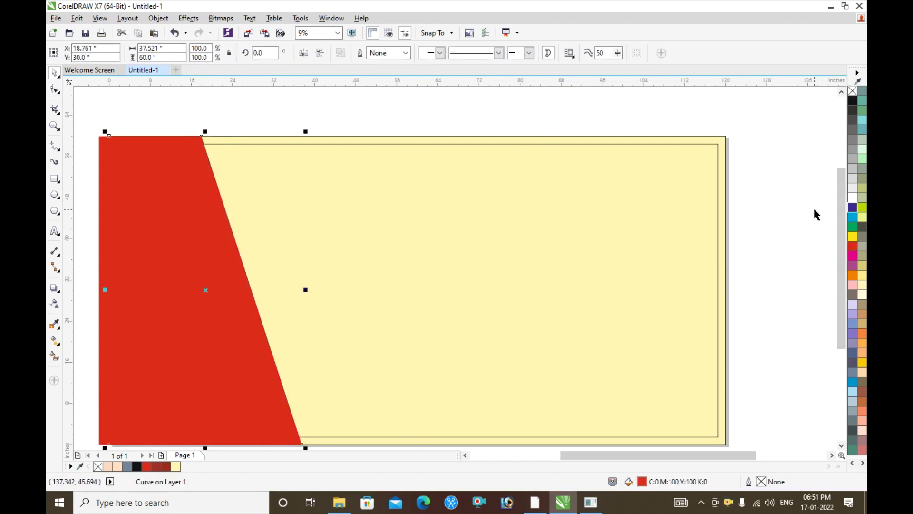
{"action": "left_click", "coordinate": [853, 218]}
{"action": "key", "text": "Escape"}
Step: Group the red and cyan slanted panels and align them to the left edge of the pale yellow rectangle
{"action": "scroll", "coordinate": [387, 162], "scroll_direction": "down", "scroll_amount": 1}
{"action": "left_click_drag", "start_coordinate": [192, 115], "coordinate": [430, 321]}
{"action": "scroll", "coordinate": [205, 127], "scroll_direction": "up", "scroll_amount": 1}
{"action": "key", "text": "ctrl+g"}
{"action": "left_click", "coordinate": [515, 178], "text": "shift"}
{"action": "key", "text": "l"}
{"action": "left_click", "coordinate": [489, 118]}
Step: PowerClip the grouped slanted panels inside the pale yellow rectangle
{"action": "left_click", "coordinate": [384, 189]}
{"action": "right_click", "coordinate": [384, 189]}
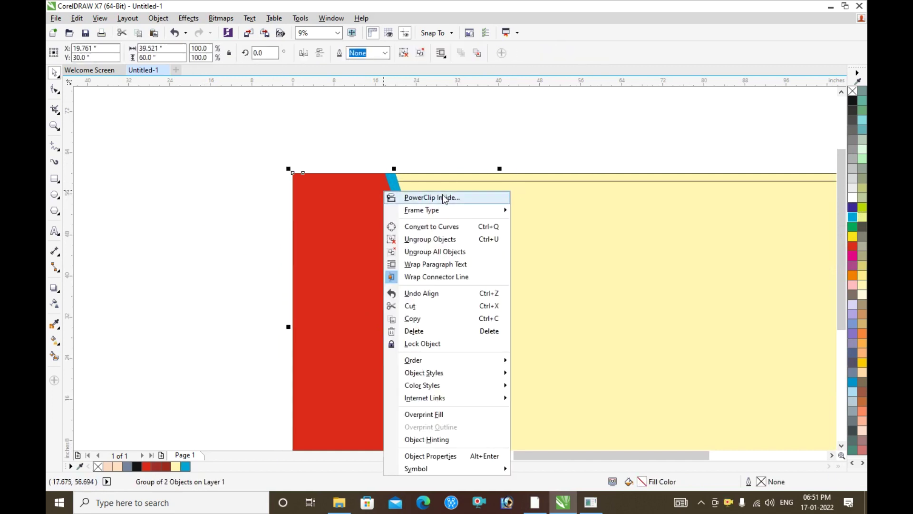
{"action": "left_click", "coordinate": [446, 198]}
{"action": "left_click", "coordinate": [447, 177]}
{"action": "scroll", "coordinate": [207, 176], "scroll_direction": "down", "scroll_amount": 1}
{"action": "left_click_drag", "start_coordinate": [204, 155], "coordinate": [707, 351]}
{"action": "key", "text": "F4"}
{"action": "left_click", "coordinate": [808, 205]}
Step: Draw a rectangle about 40.3 × 43.6 inches in the page's upper right corner and round its lower left corner by 10 inches
{"action": "left_click", "coordinate": [54, 178]}
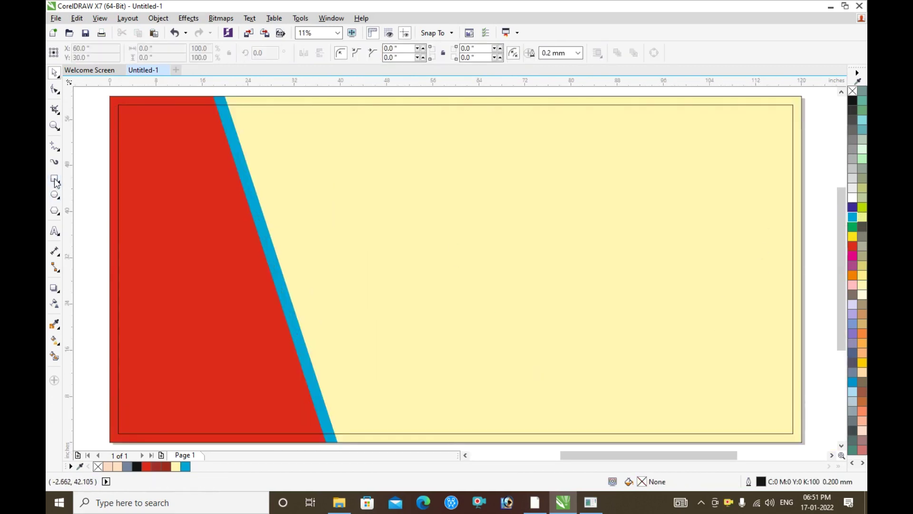
{"action": "scroll", "coordinate": [630, 193], "scroll_direction": "down", "scroll_amount": 1}
{"action": "scroll", "coordinate": [633, 193], "scroll_direction": "up", "scroll_amount": 1}
{"action": "left_click_drag", "start_coordinate": [279, 156], "coordinate": [485, 379]}
{"action": "key", "text": "F10"}
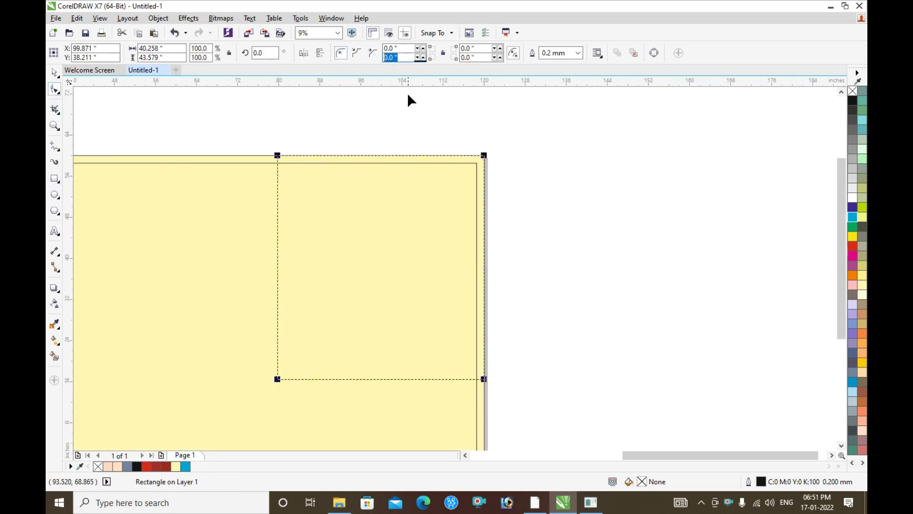
{"action": "key", "text": "Return"}
{"action": "key", "text": "space"}
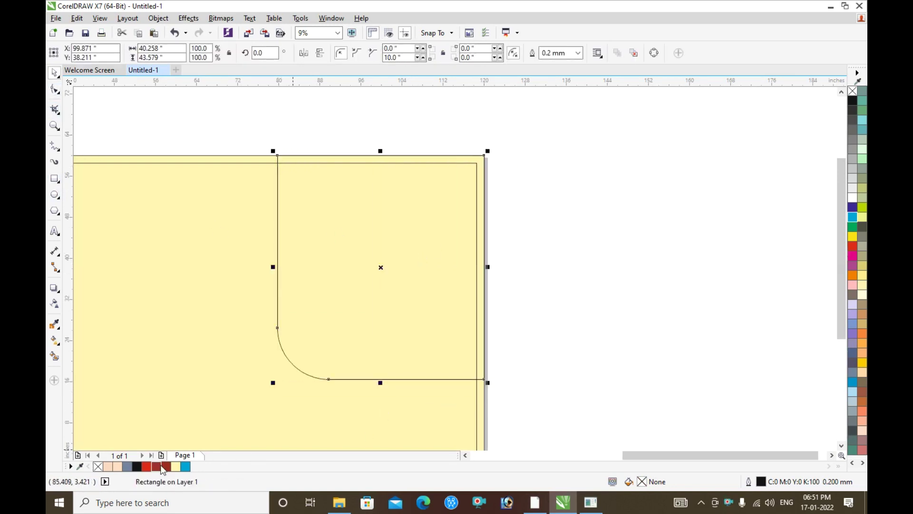
Step: Fill the rounded corner rectangle with red and place a copy of it offset slightly up and to the right
{"action": "left_click", "coordinate": [852, 247]}
{"action": "left_click", "coordinate": [507, 199]}
{"action": "scroll", "coordinate": [506, 199], "scroll_direction": "down", "scroll_amount": 1}
{"action": "scroll", "coordinate": [439, 222], "scroll_direction": "up", "scroll_amount": 1}
{"action": "left_click", "coordinate": [439, 223]}
{"action": "left_click_drag", "start_coordinate": [437, 222], "coordinate": [451, 207]}
{"action": "right_click", "coordinate": [451, 207]}
Step: Fill the rear corner shape with cyan, remove the shapes' outlines and adjust the offset slightly
{"action": "left_click", "coordinate": [358, 316]}
{"action": "left_click", "coordinate": [186, 466]}
{"action": "key", "text": "Tab"}
{"action": "right_click", "coordinate": [853, 91]}
{"action": "left_click_drag", "start_coordinate": [468, 255], "coordinate": [464, 258]}
Step: Scale down the two corner shapes together and PowerClip them inside the pale yellow rectangle
{"action": "left_click", "coordinate": [351, 159], "text": "shift"}
{"action": "left_click_drag", "start_coordinate": [341, 361], "coordinate": [378, 324]}
{"action": "right_click", "coordinate": [490, 155]}
{"action": "left_click", "coordinate": [519, 175]}
{"action": "left_click", "coordinate": [372, 134]}
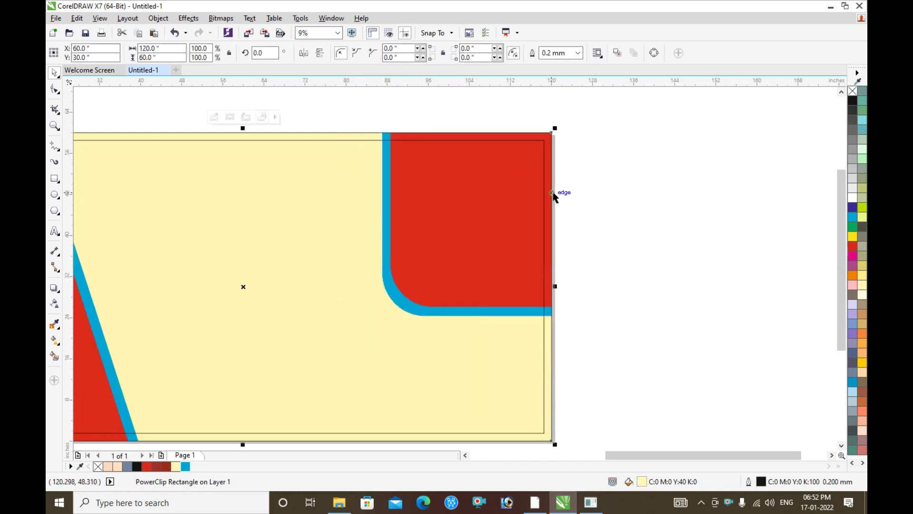
Step: Edit the PowerClip contents and shrink the corner shapes slightly, to about 31 × 33.6 inches each
{"action": "left_click", "coordinate": [550, 196], "text": "ctrl"}
{"action": "left_click_drag", "start_coordinate": [641, 318], "coordinate": [361, 89]}
{"action": "left_click_drag", "start_coordinate": [382, 340], "coordinate": [396, 330]}
{"action": "left_click", "coordinate": [603, 242], "text": "ctrl"}
{"action": "scroll", "coordinate": [708, 192], "scroll_direction": "down", "scroll_amount": 2}
{"action": "left_click_drag", "start_coordinate": [404, 135], "coordinate": [737, 335]}
{"action": "key", "text": "F4"}
Step: Edit the PowerClip contents, ungroup the shapes and recolour the cyan corner and slanted bands yellow
{"action": "left_click", "coordinate": [737, 335], "text": "ctrl"}
{"action": "left_click", "coordinate": [252, 175]}
{"action": "key", "text": "ctrl+u"}
{"action": "left_click_drag", "start_coordinate": [670, 286], "coordinate": [466, 91]}
{"action": "key", "text": "ctrl+u"}
{"action": "left_click", "coordinate": [475, 118]}
{"action": "left_click", "coordinate": [503, 178]}
{"action": "left_click", "coordinate": [853, 236]}
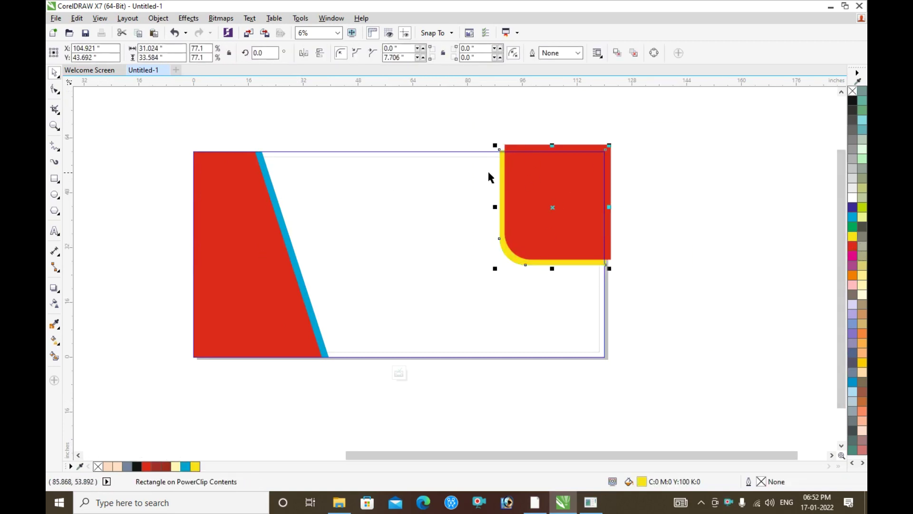
{"action": "left_click", "coordinate": [272, 173]}
{"action": "left_click", "coordinate": [853, 236]}
{"action": "left_click", "coordinate": [818, 128]}
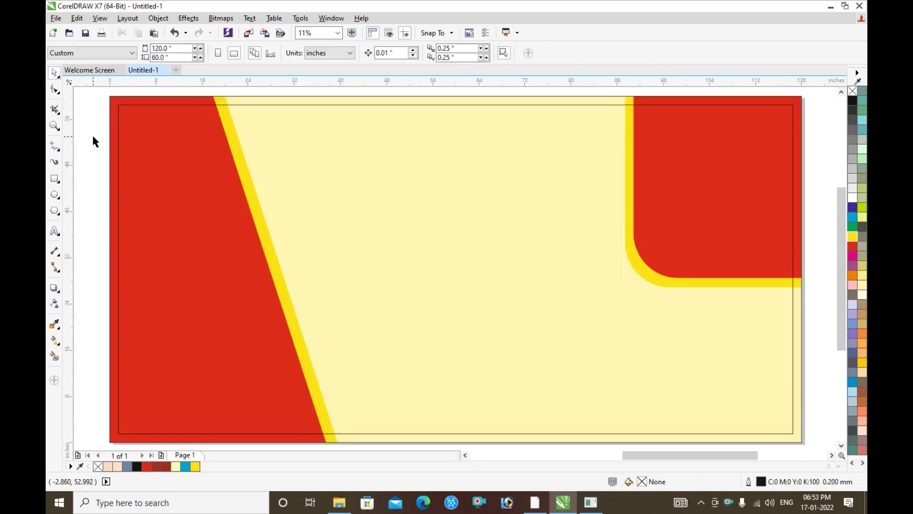
Step: Add a line of placeholder artistic text at the upper left of the banner, enlarge it and set its font to RAJ 73
{"action": "key", "text": "F8"}
{"action": "left_click", "coordinate": [190, 178]}
{"action": "left_click_drag", "start_coordinate": [199, 184], "coordinate": [363, 271]}
{"action": "left_click", "coordinate": [320, 53]}
{"action": "type", "text": "Ra"}
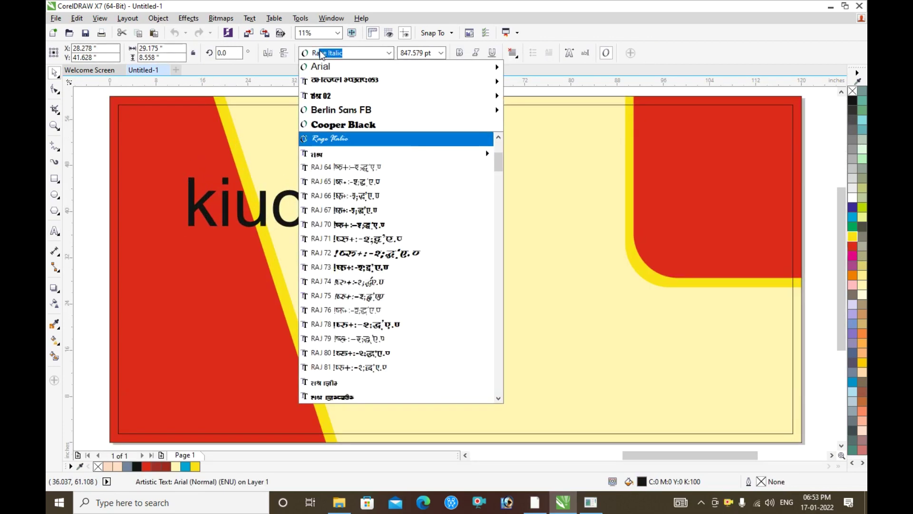
{"action": "type", "text": "j"}
{"action": "key", "text": "Down"}
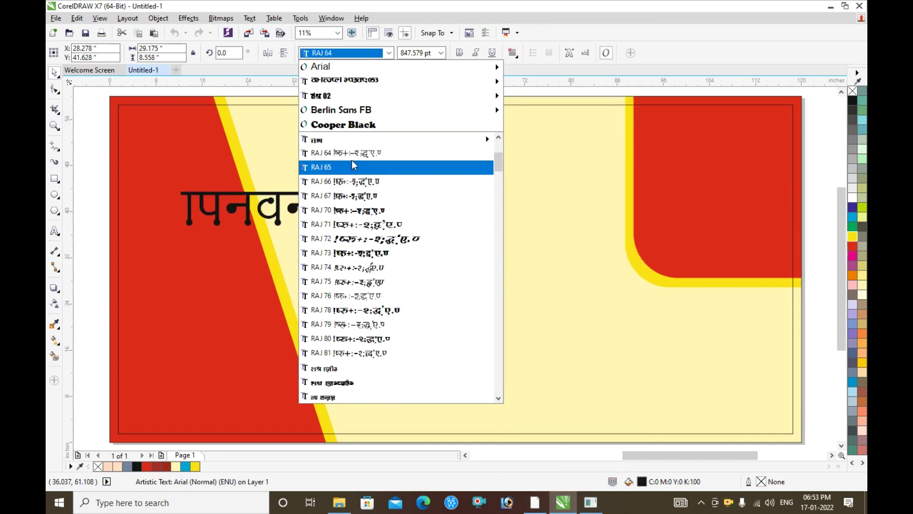
{"action": "left_click", "coordinate": [367, 251]}
Step: Replace the placeholder text with the heading "रामदेव"
{"action": "left_click", "coordinate": [381, 208]}
{"action": "key", "text": "ctrl+a"}
{"action": "type", "text": "राम"}
{"action": "type", "text": "nso"}
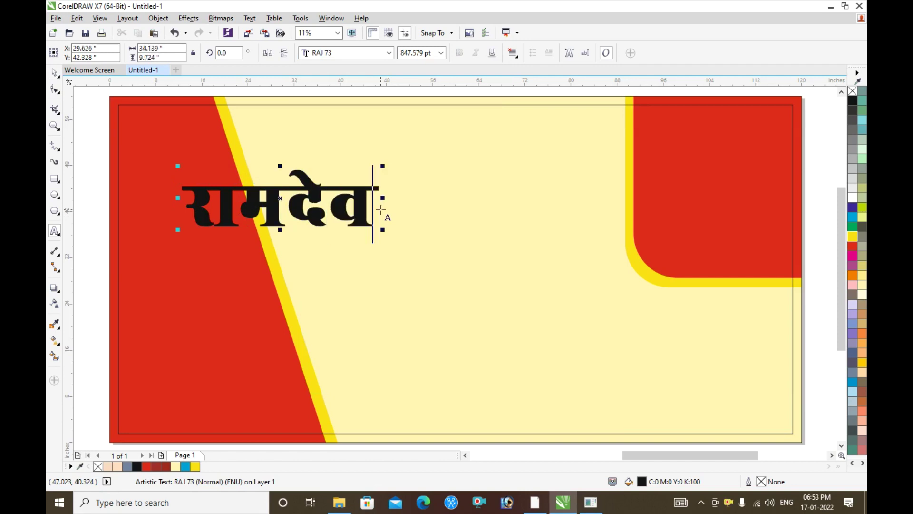
Step: Enlarge the heading to about 73.4 × 20.9 inches and position it near the banner's top, beside the red corner shape
{"action": "left_click_drag", "start_coordinate": [383, 231], "coordinate": [634, 301]}
{"action": "left_click_drag", "start_coordinate": [593, 221], "coordinate": [584, 157]}
{"action": "left_click_drag", "start_coordinate": [622, 102], "coordinate": [609, 107]}
{"action": "left_click_drag", "start_coordinate": [583, 156], "coordinate": [589, 154]}
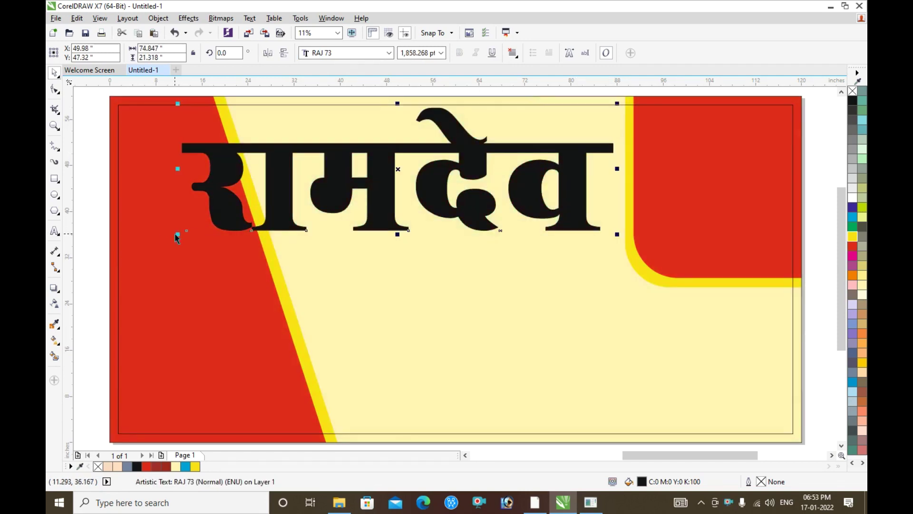
{"action": "left_click_drag", "start_coordinate": [177, 235], "coordinate": [185, 233]}
{"action": "left_click", "coordinate": [812, 290]}
Step: Change the heading's font to RAJ 22
{"action": "left_click", "coordinate": [465, 154]}
{"action": "left_click", "coordinate": [333, 53]}
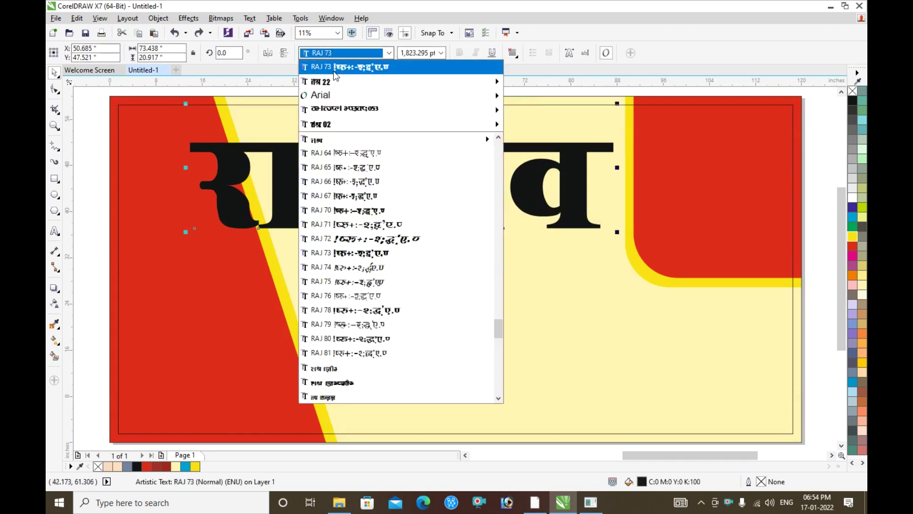
{"action": "left_click", "coordinate": [332, 68]}
Step: Move the heading to the left inner border and stretch it to about 85.2 × 24.9 inches
{"action": "left_click_drag", "start_coordinate": [184, 174], "coordinate": [123, 170]}
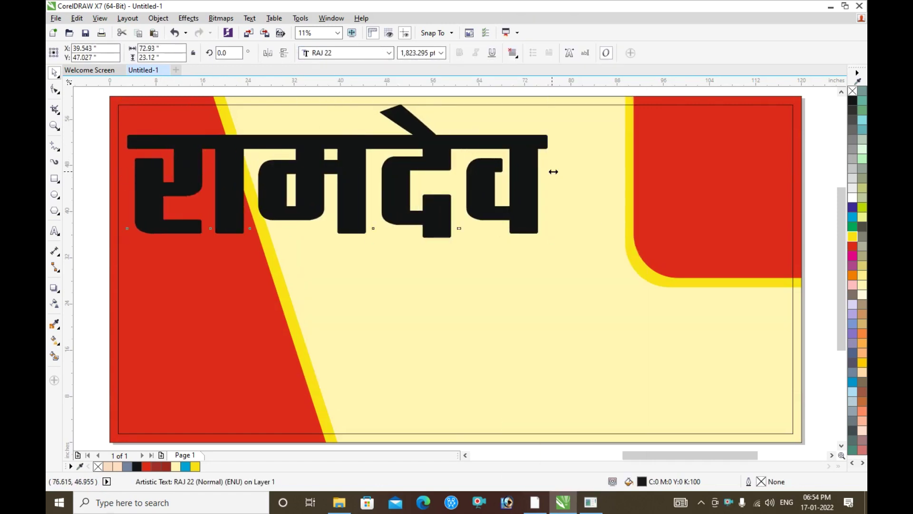
{"action": "left_click_drag", "start_coordinate": [551, 172], "coordinate": [587, 172]}
{"action": "left_click_drag", "start_coordinate": [589, 240], "coordinate": [622, 261]}
Step: Fill the heading with a linear fountain fill from blue to cyan (C 100), rotated -90°
{"action": "left_click", "coordinate": [853, 207]}
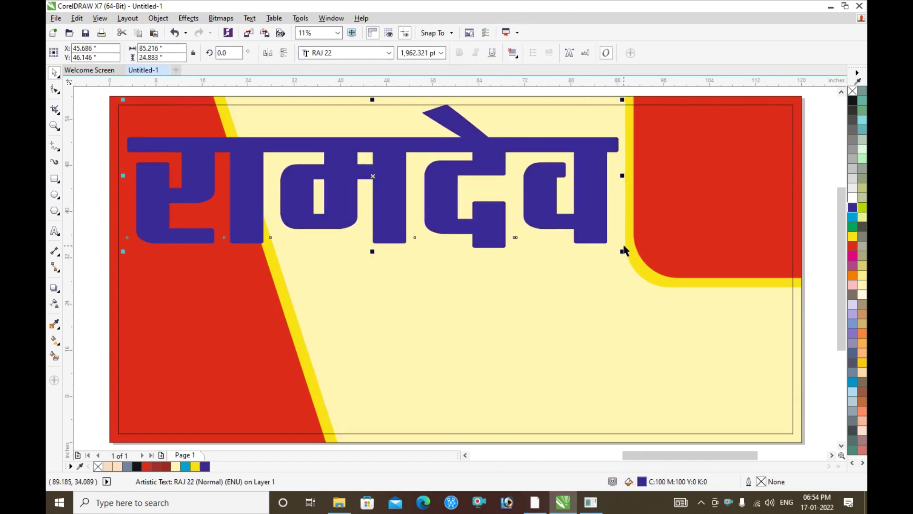
{"action": "key", "text": "F11"}
{"action": "left_click", "coordinate": [405, 280]}
{"action": "left_click", "coordinate": [276, 316]}
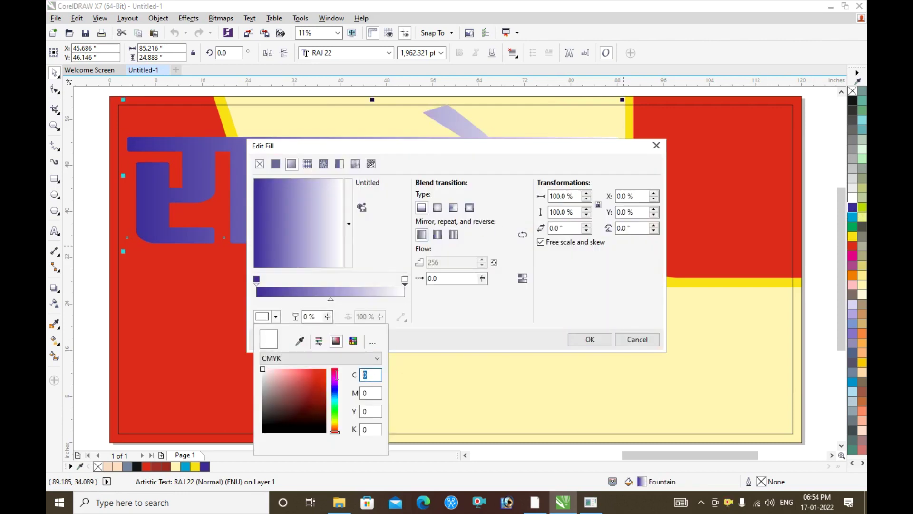
{"action": "type", "text": "100"}
{"action": "key", "text": "Tab"}
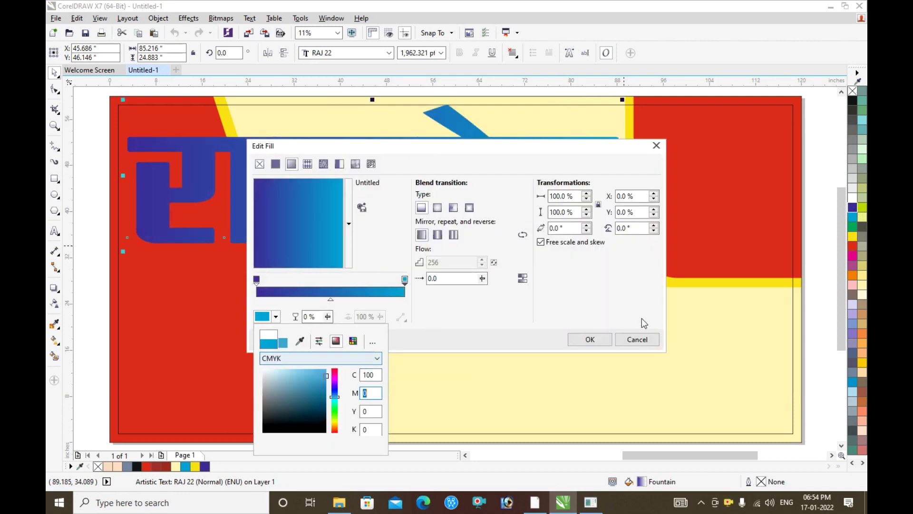
{"action": "left_click", "coordinate": [614, 224]}
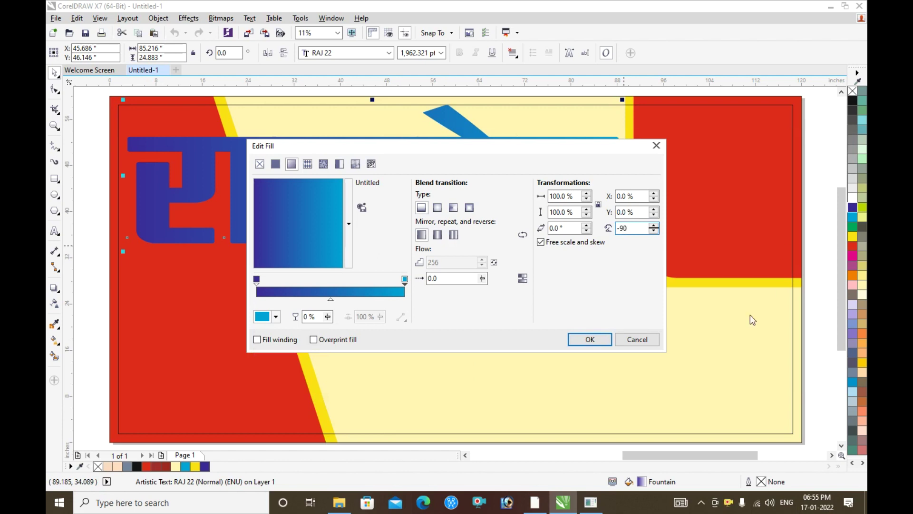
{"action": "type", "text": "-90"}
{"action": "left_click", "coordinate": [590, 339]}
Step: Set the acceleration of the heading's fountain fill to -31
{"action": "key", "text": "F11"}
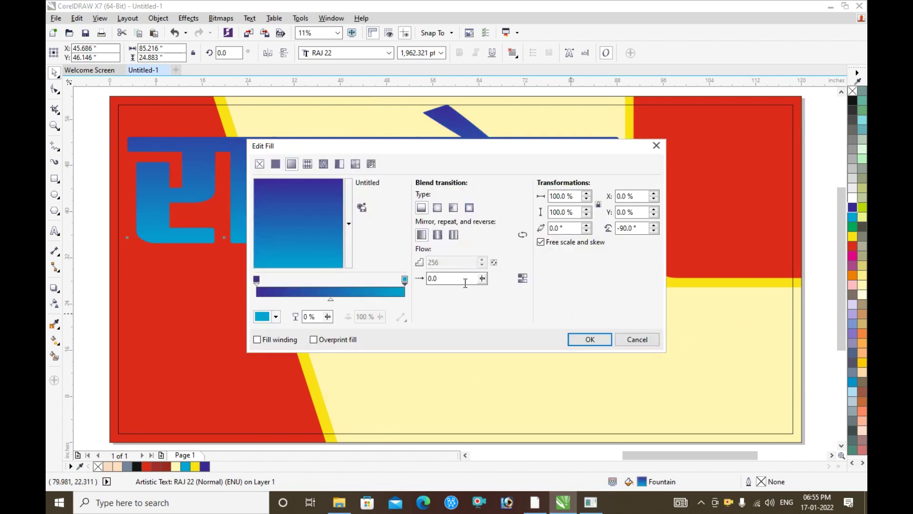
{"action": "left_click_drag", "start_coordinate": [494, 293], "coordinate": [464, 291]}
{"action": "left_click", "coordinate": [589, 339]}
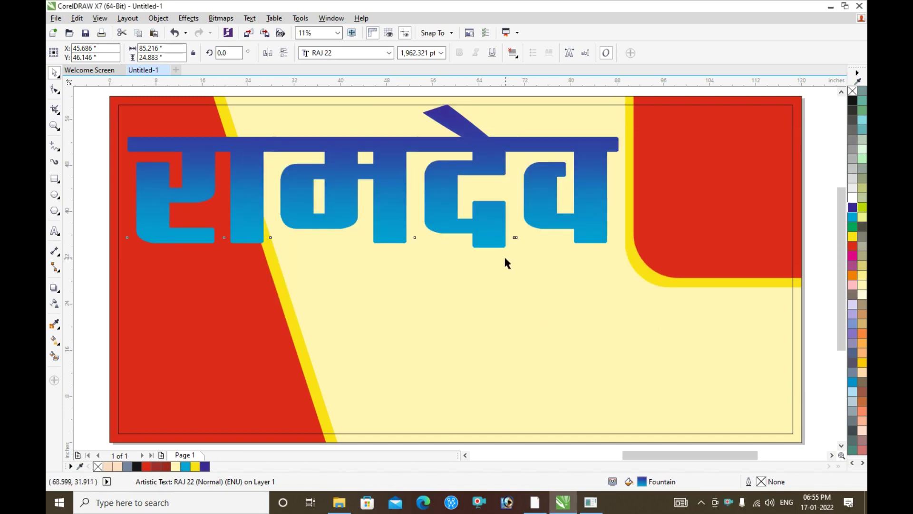
Step: Give the heading a 4 mm outline placed behind the fill and scaled with the object, and colour it white
{"action": "key", "text": "F12"}
{"action": "left_click", "coordinate": [382, 176]}
{"action": "left_click", "coordinate": [354, 300]}
{"action": "left_click", "coordinate": [466, 333]}
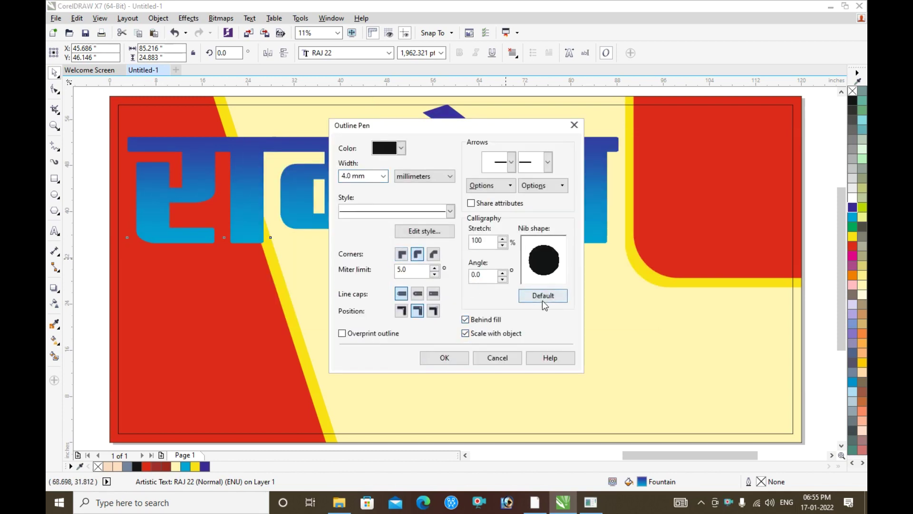
{"action": "key", "text": "Return"}
{"action": "right_click", "coordinate": [853, 198]}
Step: Switch the heading's outline width to points and set it to 36 pt
{"action": "key", "text": "F12"}
{"action": "left_click", "coordinate": [425, 176]}
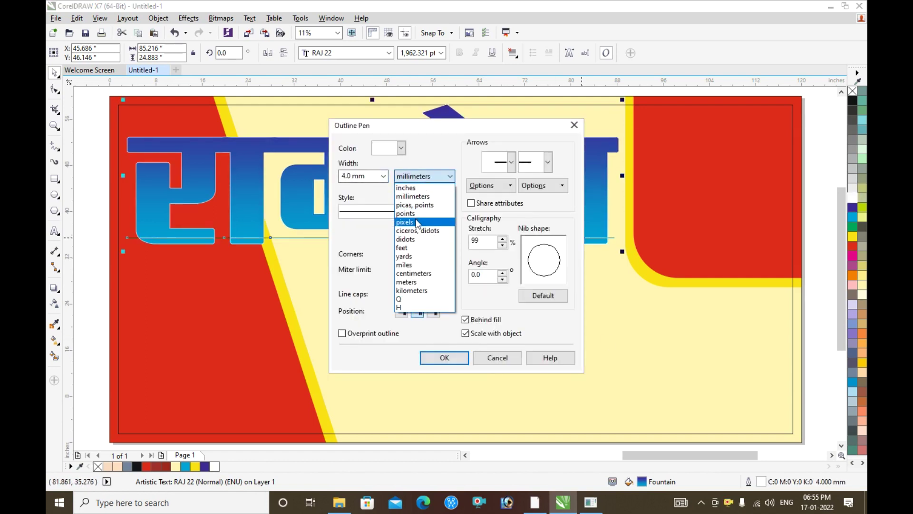
{"action": "left_click", "coordinate": [406, 213]}
{"action": "left_click", "coordinate": [383, 175]}
{"action": "left_click", "coordinate": [365, 307]}
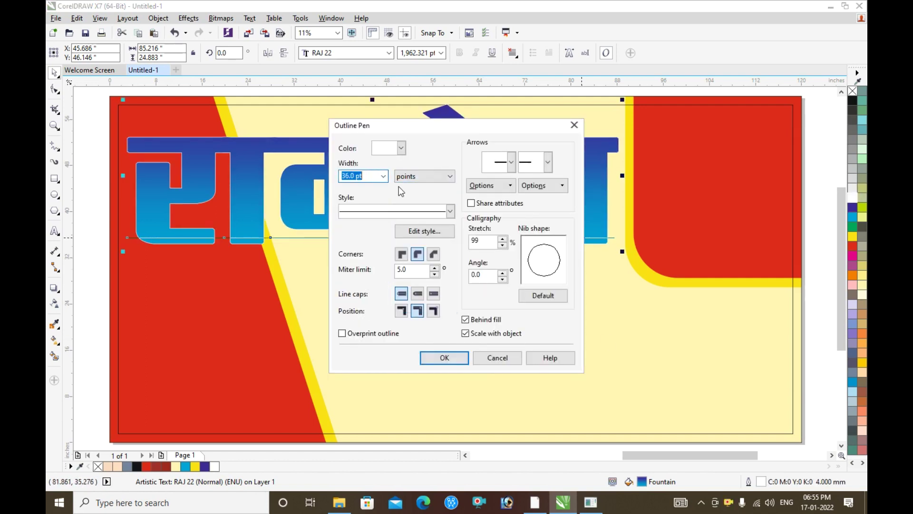
{"action": "left_click", "coordinate": [442, 358]}
Step: Set the heading's fountain fill acceleration to -62 and its midpoint to 58%
{"action": "key", "text": "F11"}
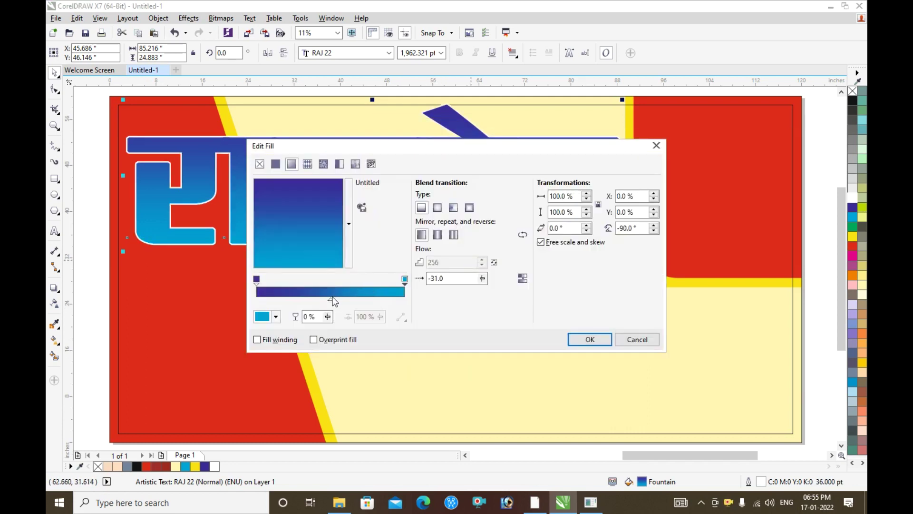
{"action": "left_click", "coordinate": [483, 278]}
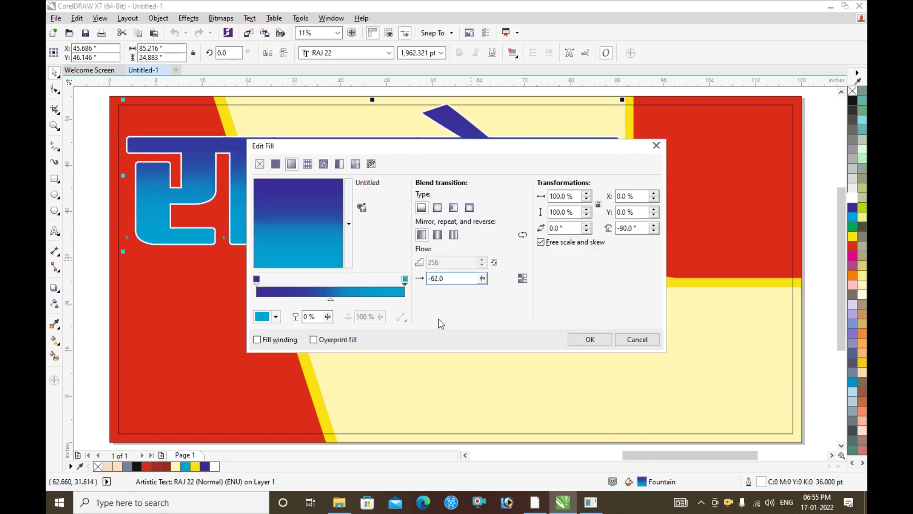
{"action": "left_click_drag", "start_coordinate": [332, 303], "coordinate": [342, 301]}
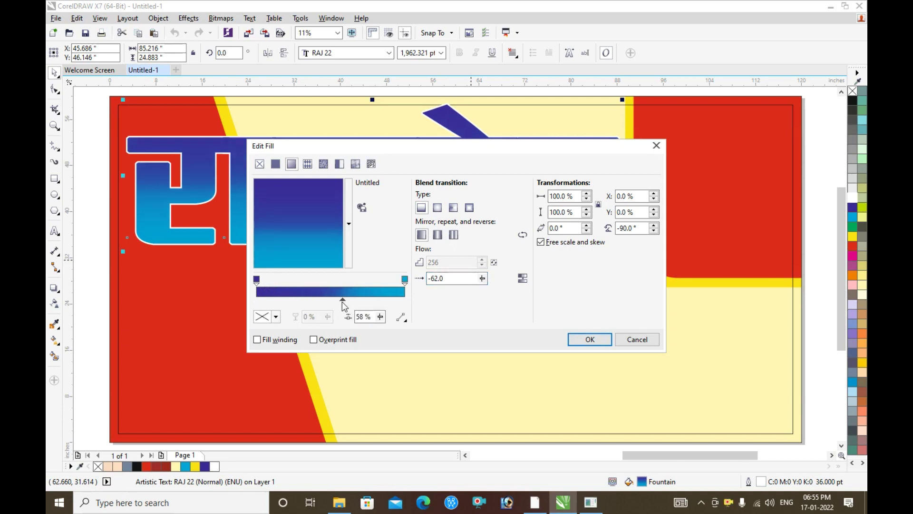
Step: Darken the blue start colour of the heading's fountain fill by setting its black value to 30, and apply the fill
{"action": "left_click", "coordinate": [257, 280]}
{"action": "left_click", "coordinate": [275, 316]}
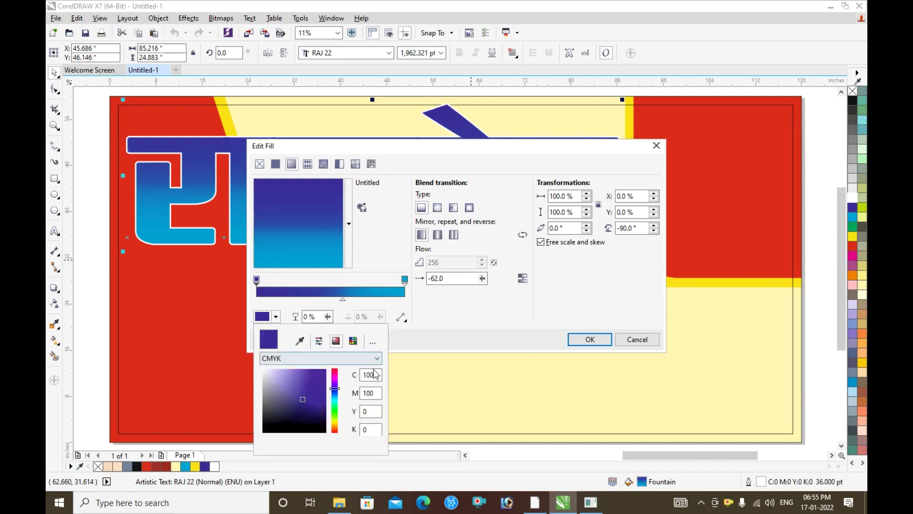
{"action": "type", "text": "30"}
{"action": "left_click", "coordinate": [270, 319]}
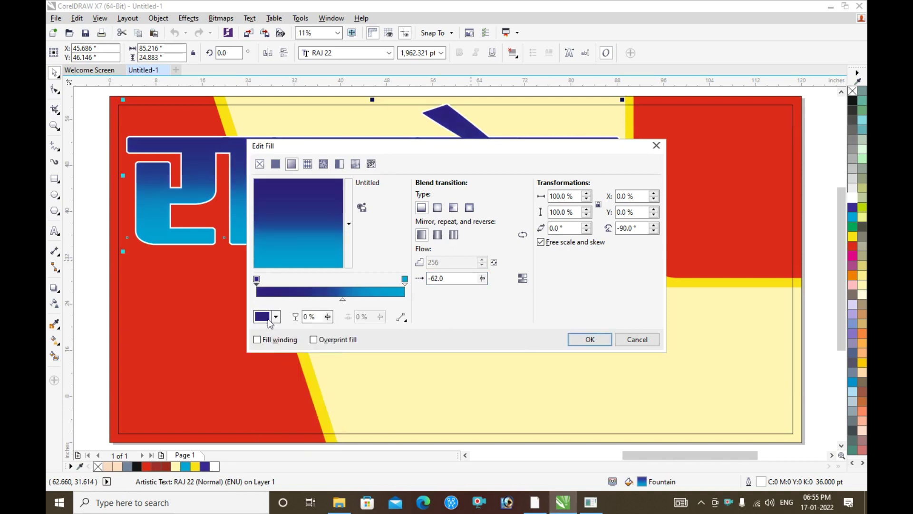
{"action": "left_click", "coordinate": [590, 340]}
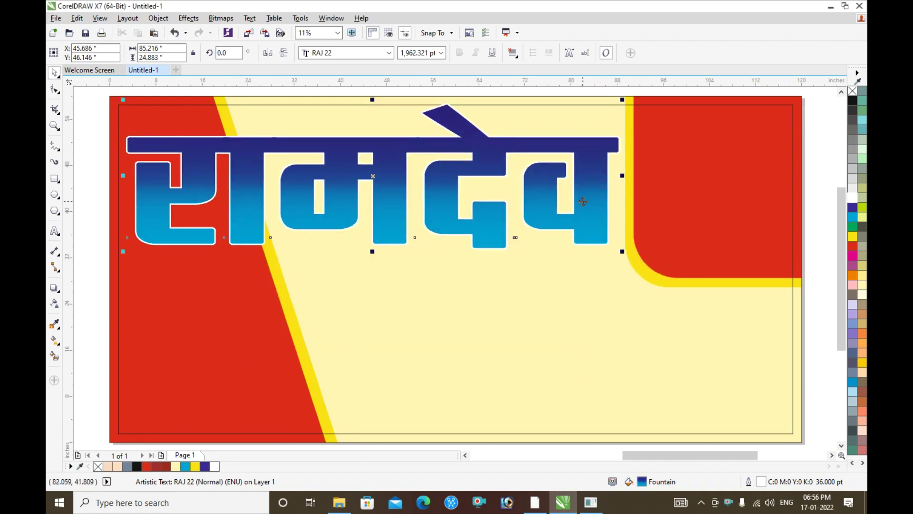
Step: Set the heading's outline width to 50 pt
{"action": "key", "text": "F12"}
{"action": "left_click", "coordinate": [384, 177]}
{"action": "left_click_drag", "start_coordinate": [364, 176], "coordinate": [354, 174]}
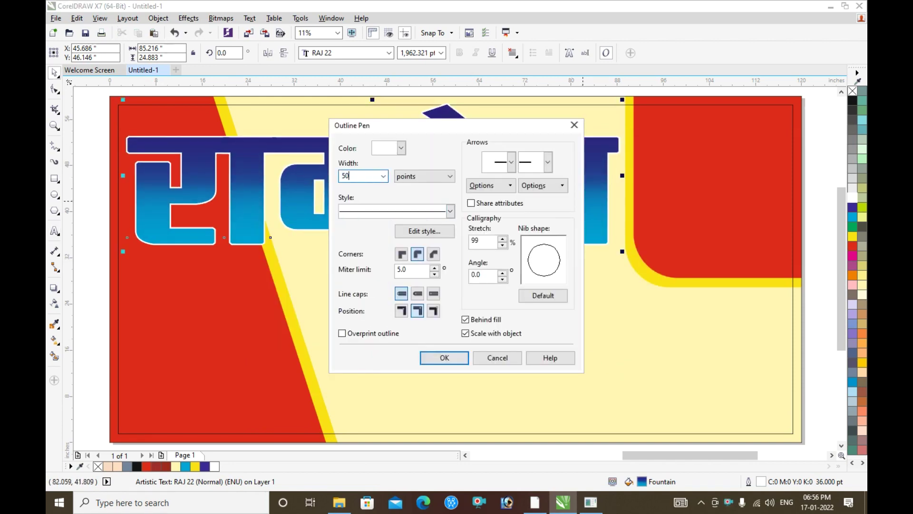
{"action": "type", "text": "50"}
{"action": "left_click", "coordinate": [445, 357]}
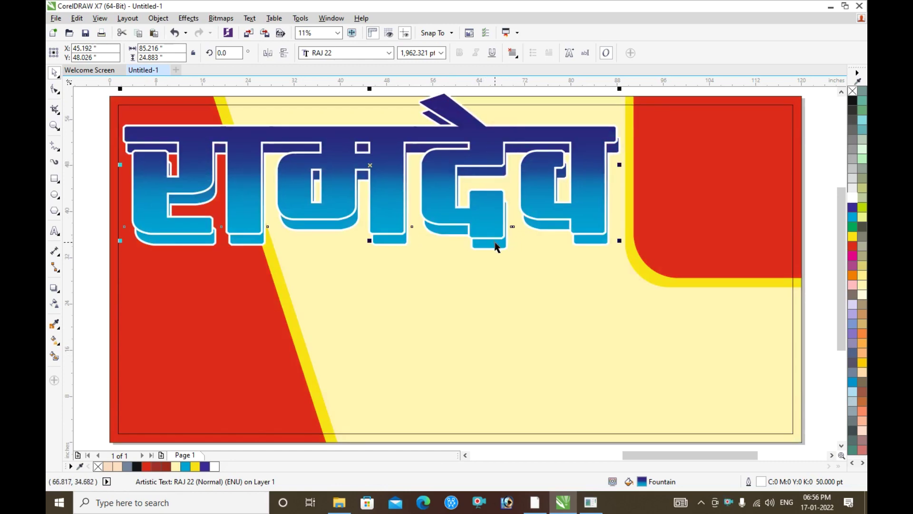
Step: Colour the heading's rear duplicate yellow in fill and outline, and offset the front copy up and left of it
{"action": "left_click", "coordinate": [852, 237]}
{"action": "right_click", "coordinate": [853, 237]}
{"action": "left_click_drag", "start_coordinate": [450, 221], "coordinate": [453, 228]}
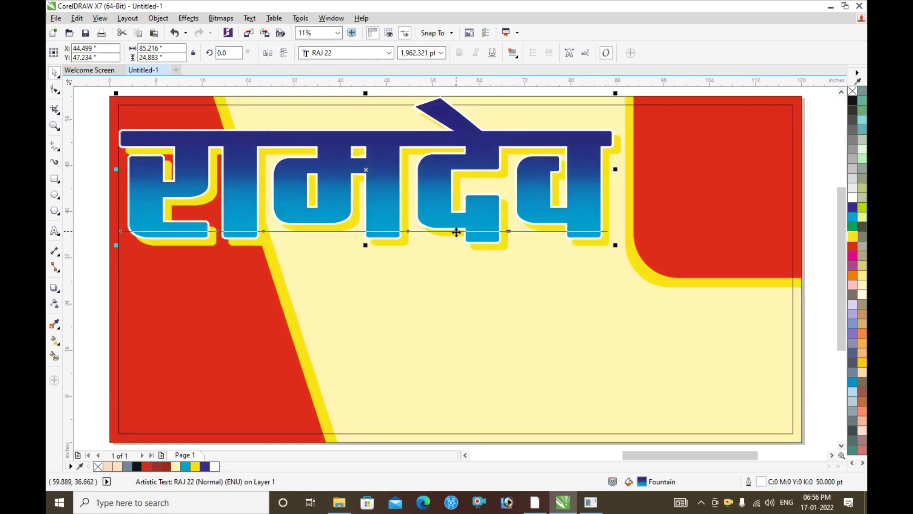
Step: Lighten the rear heading copy's fill by setting its yellow value to 60
{"action": "left_click", "coordinate": [479, 249]}
{"action": "key", "text": "shift+F11"}
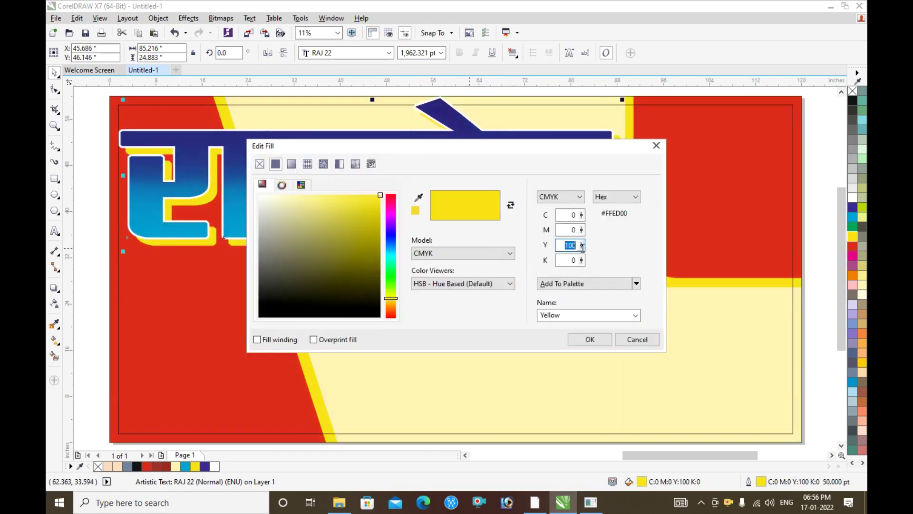
{"action": "type", "text": "60"}
{"action": "key", "text": "Return"}
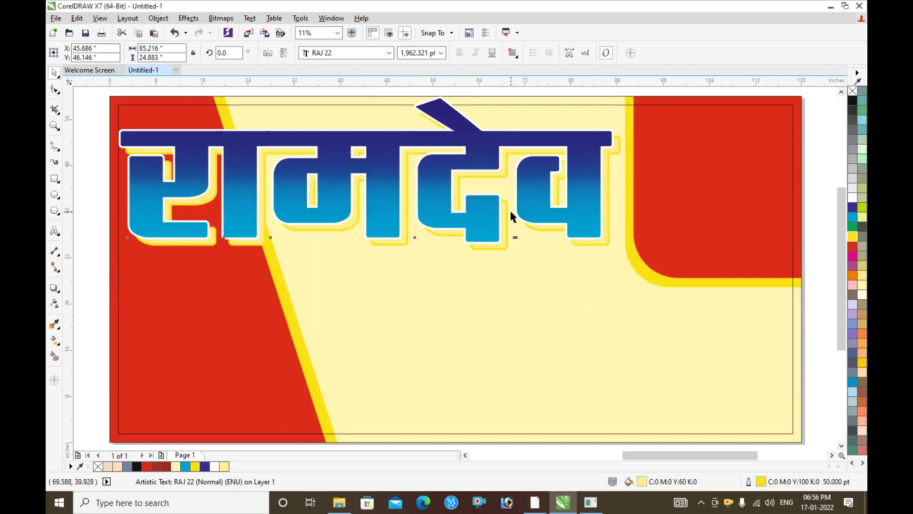
Step: Nudge the front heading copy slightly closer to its yellow rear copy
{"action": "right_click", "coordinate": [224, 466]}
{"action": "key", "text": "ctrl+z"}
{"action": "left_click_drag", "start_coordinate": [481, 226], "coordinate": [482, 222]}
{"action": "right_click", "coordinate": [497, 245]}
{"action": "left_click", "coordinate": [521, 252]}
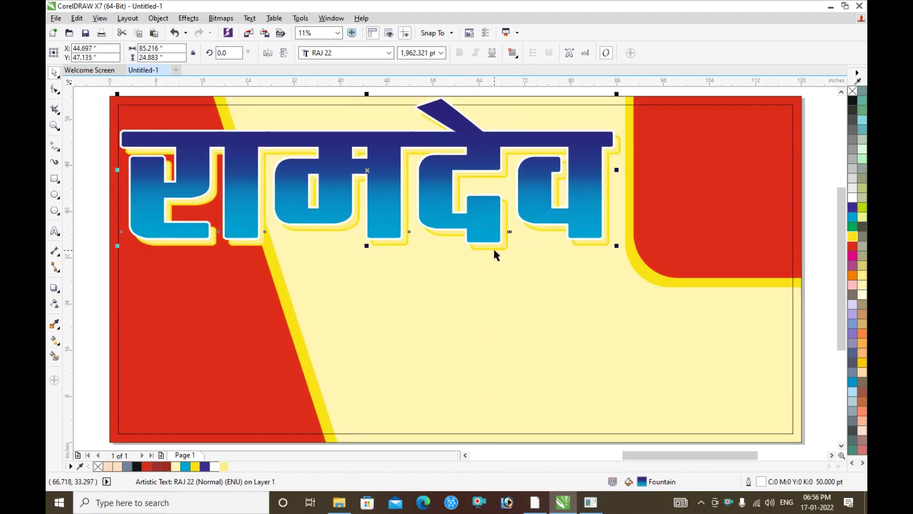
Step: Group the front and rear heading copies and resize the group to about 85 × 23 inches
{"action": "left_click", "coordinate": [479, 227]}
{"action": "left_click_drag", "start_coordinate": [587, 246], "coordinate": [588, 247]}
{"action": "left_click", "coordinate": [177, 180]}
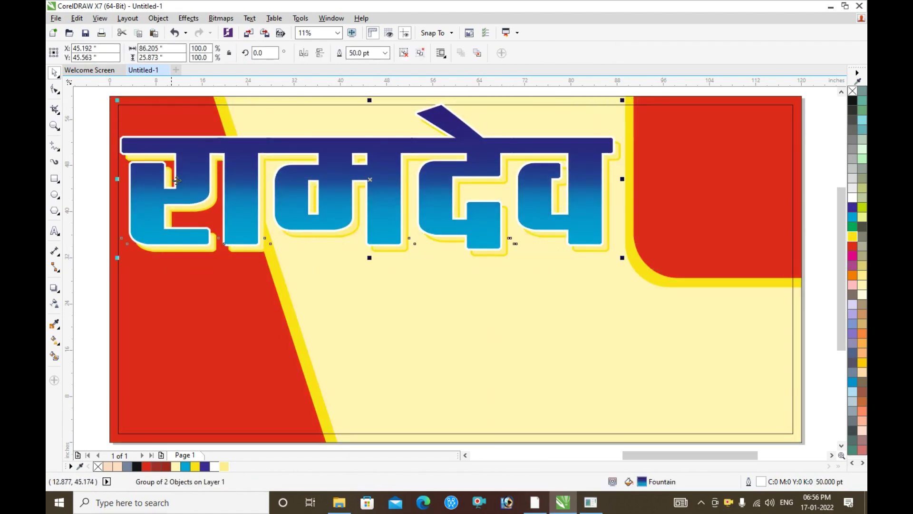
{"action": "left_click_drag", "start_coordinate": [118, 180], "coordinate": [137, 180]}
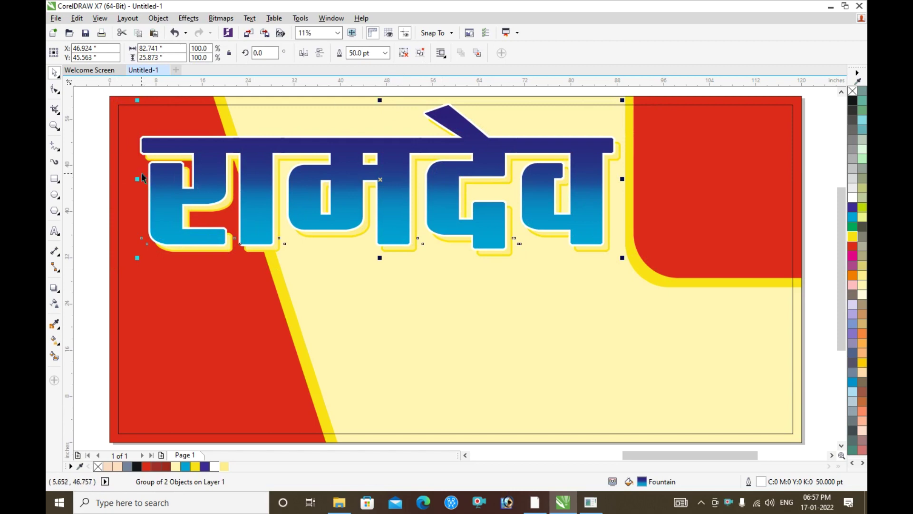
{"action": "left_click_drag", "start_coordinate": [380, 100], "coordinate": [381, 109]}
{"action": "left_click_drag", "start_coordinate": [137, 180], "coordinate": [124, 179]}
{"action": "left_click_drag", "start_coordinate": [475, 154], "coordinate": [474, 148]}
Step: Copy the blue gradient heading below the original and replace its text with "क्लेक्शन"
{"action": "left_click", "coordinate": [419, 53]}
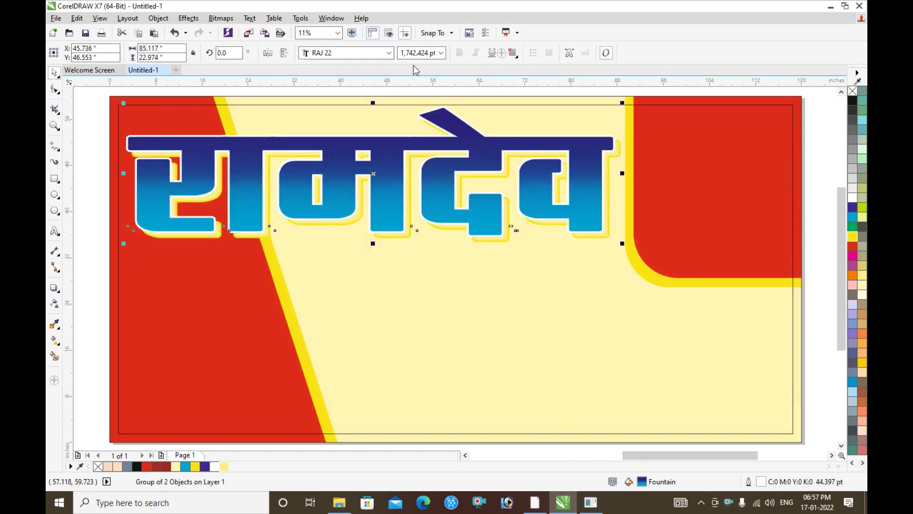
{"action": "left_click", "coordinate": [387, 127]}
{"action": "left_click", "coordinate": [386, 163]}
{"action": "left_click_drag", "start_coordinate": [386, 164], "coordinate": [401, 298]}
{"action": "right_click", "coordinate": [401, 298]}
{"action": "key", "text": "F8"}
{"action": "key", "text": "ctrl+a"}
{"action": "type", "text": "कलेक्शन"}
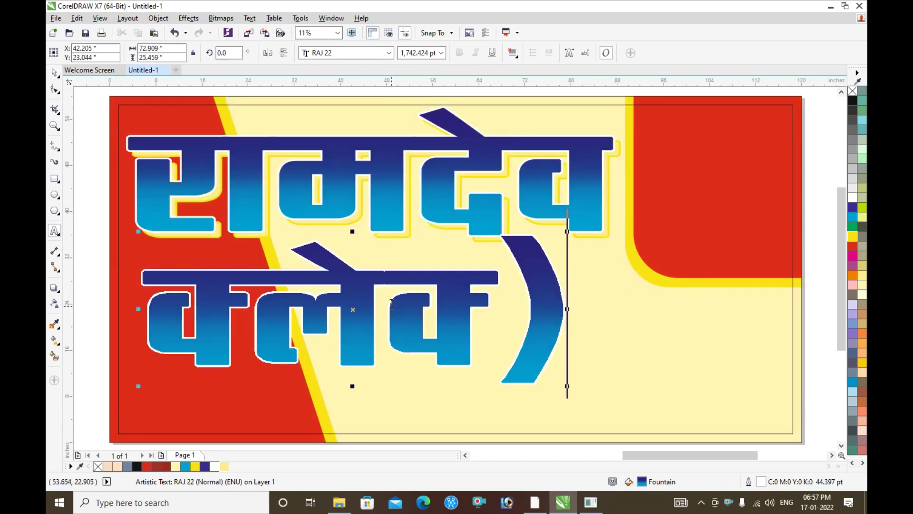
Step: Shrink "क्लेक्शन" to about 59 × 11.6 inches and place it beneath the right part of the heading
{"action": "key", "text": "ctrl+space"}
{"action": "left_click_drag", "start_coordinate": [785, 372], "coordinate": [617, 377]}
{"action": "left_click_drag", "start_coordinate": [570, 322], "coordinate": [626, 330]}
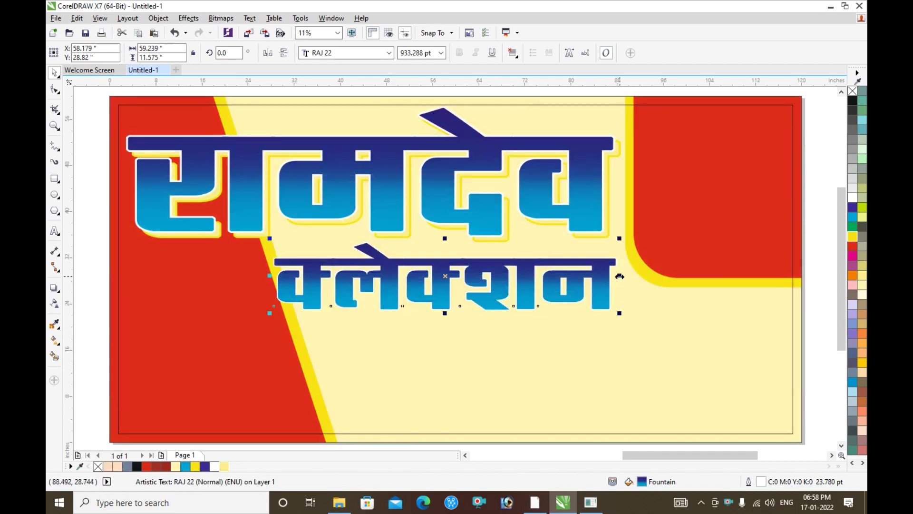
Step: Fill "क्लेक्शन" with a dark green of C100 M40 Y100 K40
{"action": "left_click", "coordinate": [853, 227]}
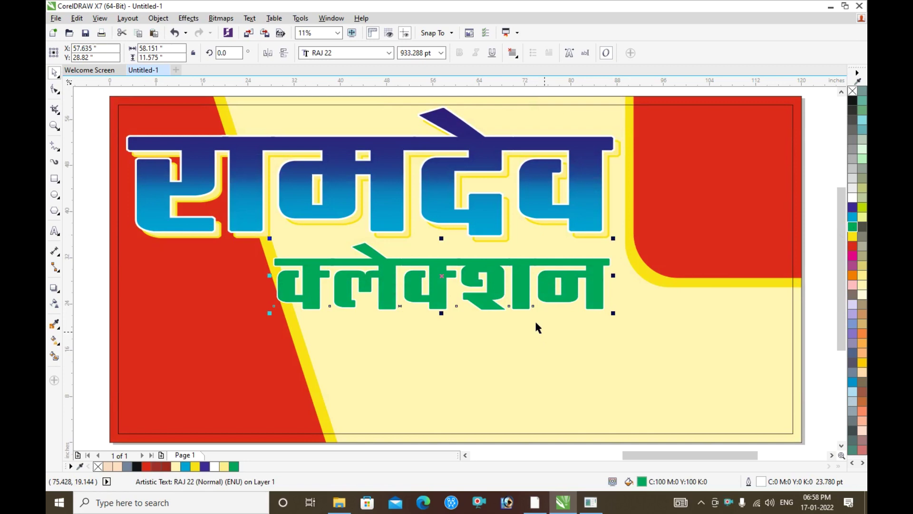
{"action": "key", "text": "shift+F11"}
{"action": "type", "text": "40"}
{"action": "key", "text": "Tab"}
{"action": "key", "text": "Tab"}
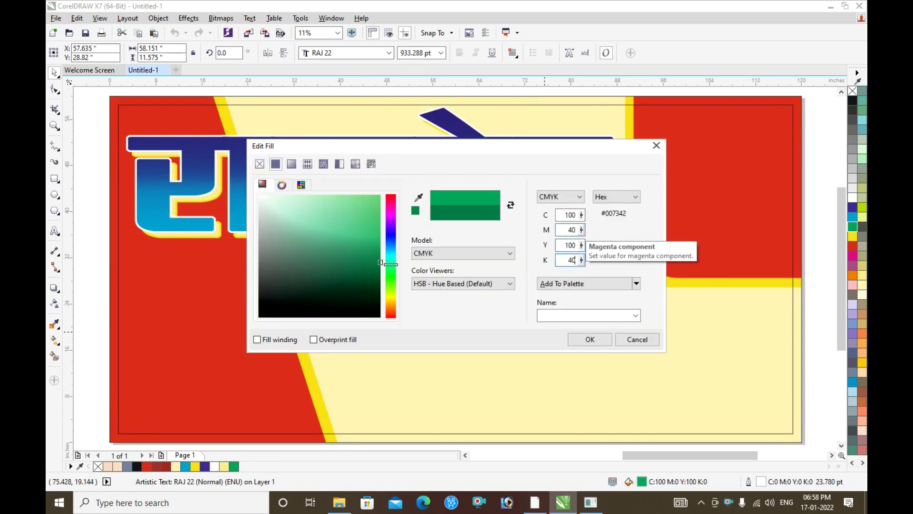
{"action": "type", "text": "40"}
{"action": "left_click", "coordinate": [577, 340]}
Step: Give "क्लेक्शन" a linear fountain fill from dark green to black, with acceleration -62 and an angle of -90°
{"action": "key", "text": "F11"}
{"action": "left_click", "coordinate": [275, 316]}
{"action": "left_click_drag", "start_coordinate": [318, 413], "coordinate": [344, 443]}
{"action": "left_click", "coordinate": [536, 311]}
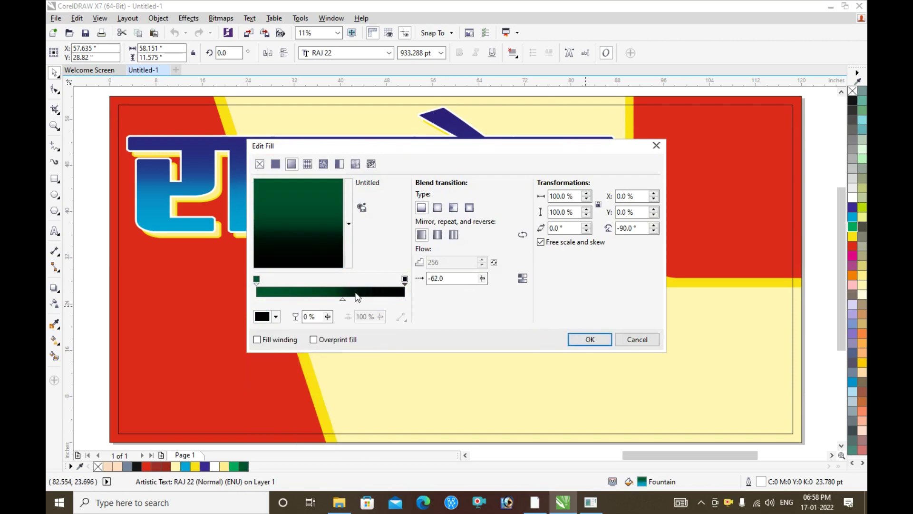
{"action": "left_click", "coordinate": [573, 341]}
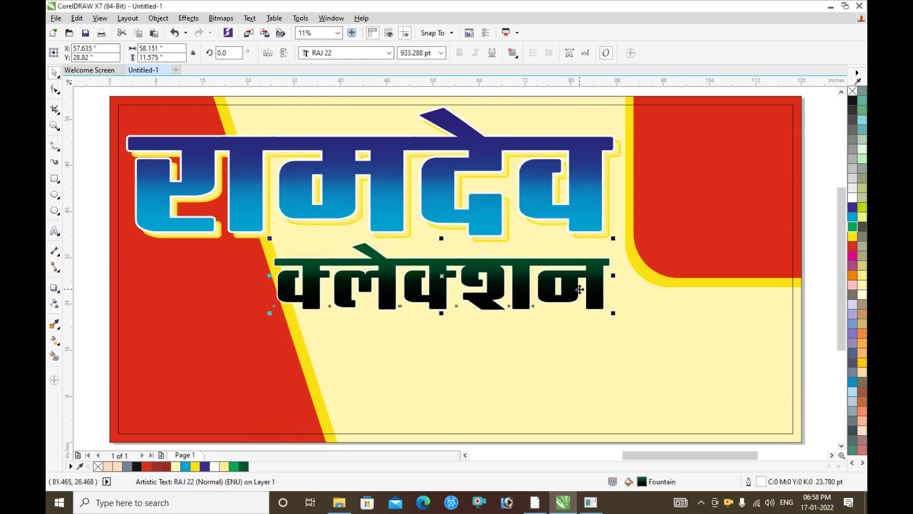
Step: Give the rear copy of "क्लेक्शन" a pale yellow fill and yellow outline, with the green copy offset up and left
{"action": "scroll", "coordinate": [580, 289], "scroll_direction": "up", "scroll_amount": 3}
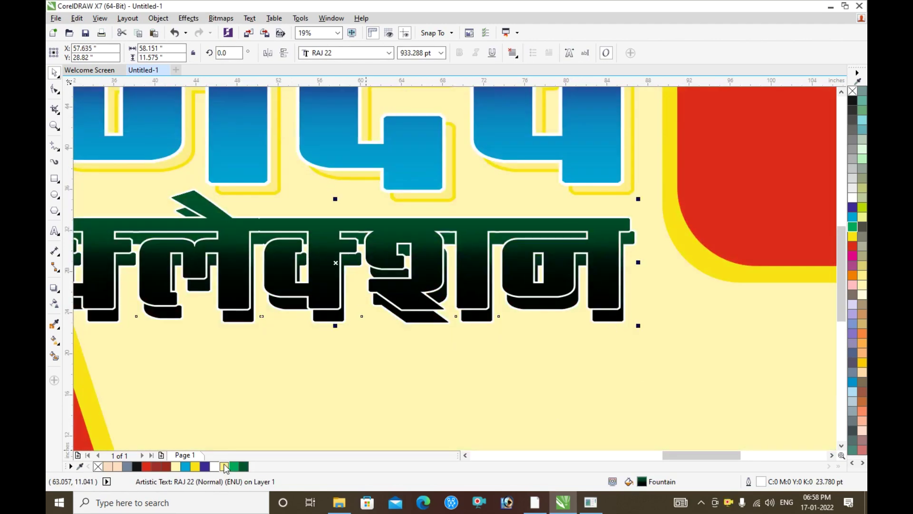
{"action": "left_click_drag", "start_coordinate": [226, 467], "coordinate": [620, 316]}
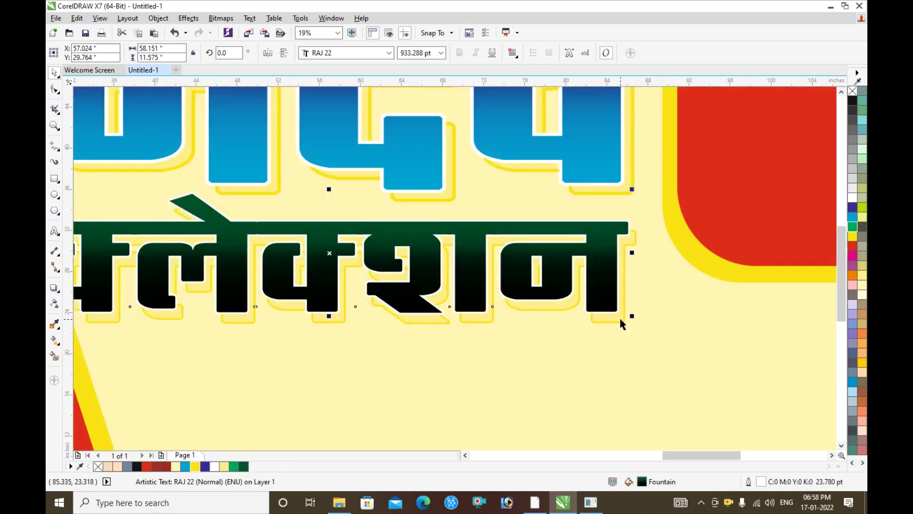
{"action": "scroll", "coordinate": [619, 316], "scroll_direction": "down", "scroll_amount": 3}
{"action": "left_click", "coordinate": [546, 240]}
{"action": "scroll", "coordinate": [547, 240], "scroll_direction": "up", "scroll_amount": 3}
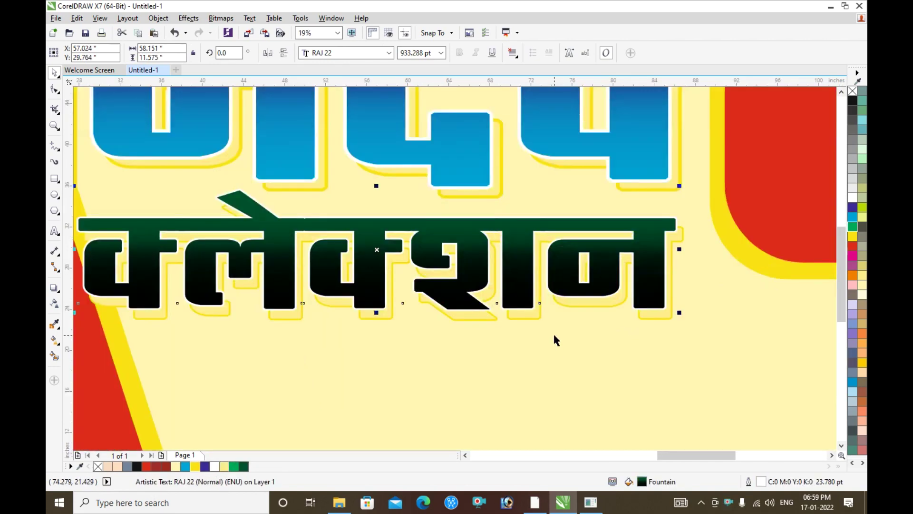
Step: Set the end colour of the green text's fountain fill to C100 M60 Y100 K60 and shift its midpoint toward the start colour
{"action": "key", "text": "F11"}
{"action": "left_click", "coordinate": [405, 279]}
{"action": "left_click", "coordinate": [276, 317]}
{"action": "type", "text": "100"}
{"action": "key", "text": "Tab"}
{"action": "type", "text": "60"}
{"action": "key", "text": "Tab"}
{"action": "type", "text": "100"}
{"action": "key", "text": "Tab"}
{"action": "type", "text": "60"}
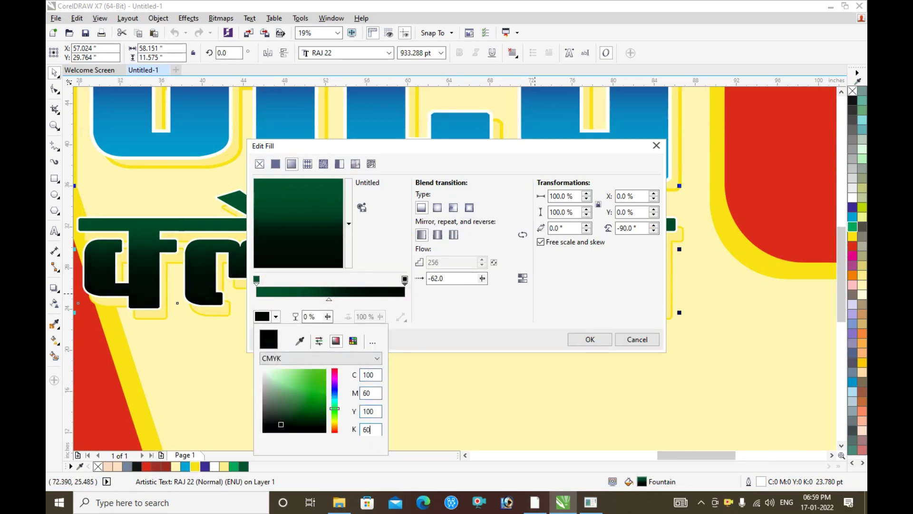
{"action": "left_click", "coordinate": [452, 322]}
{"action": "left_click_drag", "start_coordinate": [329, 300], "coordinate": [325, 300]}
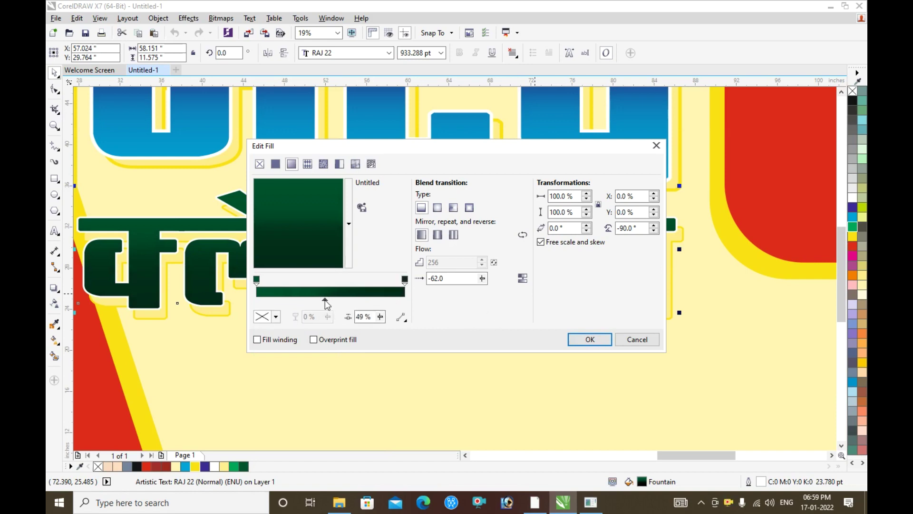
Step: Set the start colour of the green text's fountain fill to C100 M20 Y100 K20 and apply the fill
{"action": "left_click", "coordinate": [256, 279]}
{"action": "left_click", "coordinate": [263, 316]}
{"action": "double_click", "coordinate": [370, 393]}
{"action": "type", "text": "20"}
{"action": "key", "text": "Tab"}
{"action": "key", "text": "Tab"}
{"action": "type", "text": "2"}
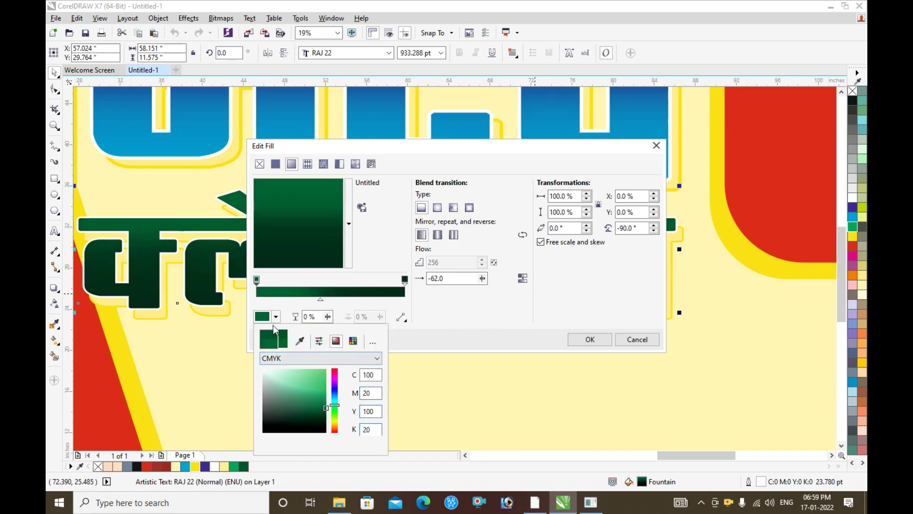
{"action": "key", "text": "Return"}
{"action": "left_click", "coordinate": [591, 339]}
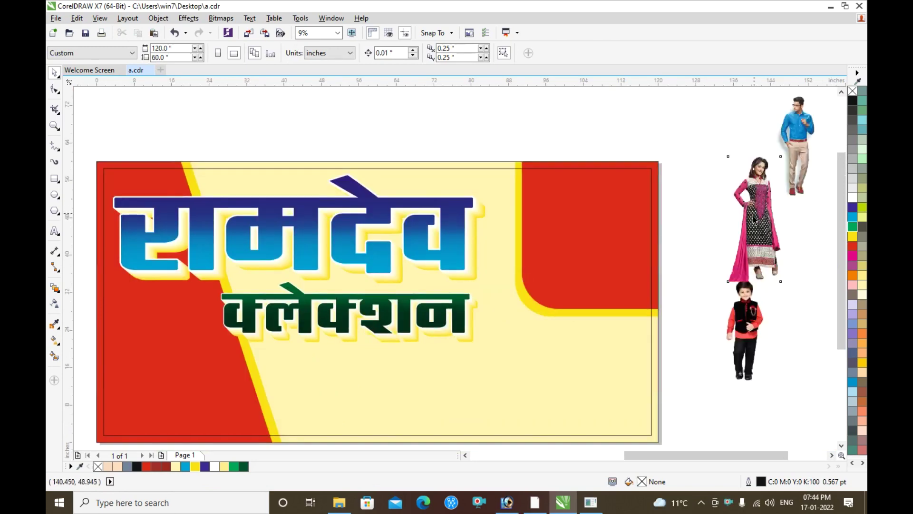
Step: Place the woman's photo at the right end of the headings and narrow the headings to make room for it
{"action": "left_click_drag", "start_coordinate": [754, 219], "coordinate": [440, 226]}
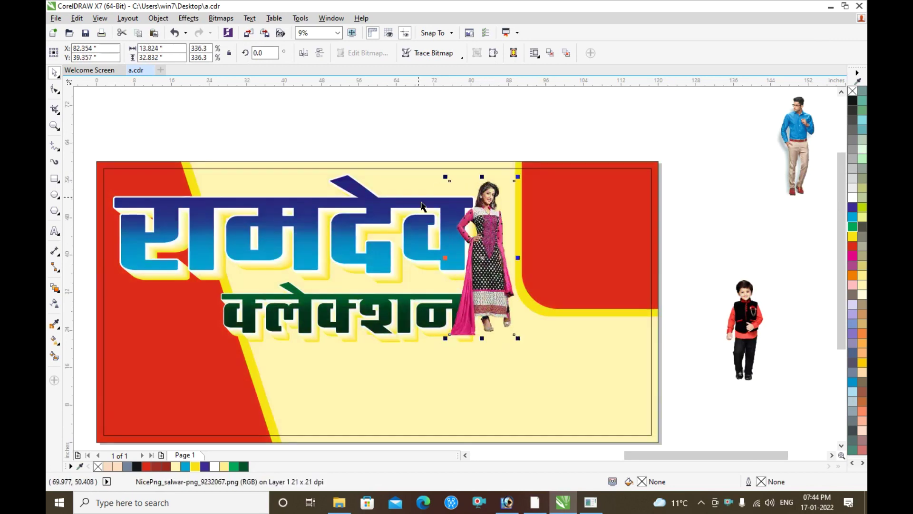
{"action": "key", "text": "Escape"}
{"action": "left_click_drag", "start_coordinate": [513, 365], "coordinate": [513, 365]}
{"action": "left_click_drag", "start_coordinate": [483, 258], "coordinate": [461, 259]}
Step: Move the man's photo over the red corner panel and enlarge it to nearly the banner's full height
{"action": "left_click_drag", "start_coordinate": [798, 138], "coordinate": [621, 218]}
{"action": "left_click_drag", "start_coordinate": [600, 276], "coordinate": [541, 428]}
{"action": "left_click_drag", "start_coordinate": [623, 231], "coordinate": [588, 250]}
{"action": "left_click", "coordinate": [493, 264]}
Step: Edit the clipped background, shift the red and yellow corner panel slightly right, and finish editing the contents
{"action": "left_click", "coordinate": [666, 164]}
{"action": "double_click", "coordinate": [656, 173]}
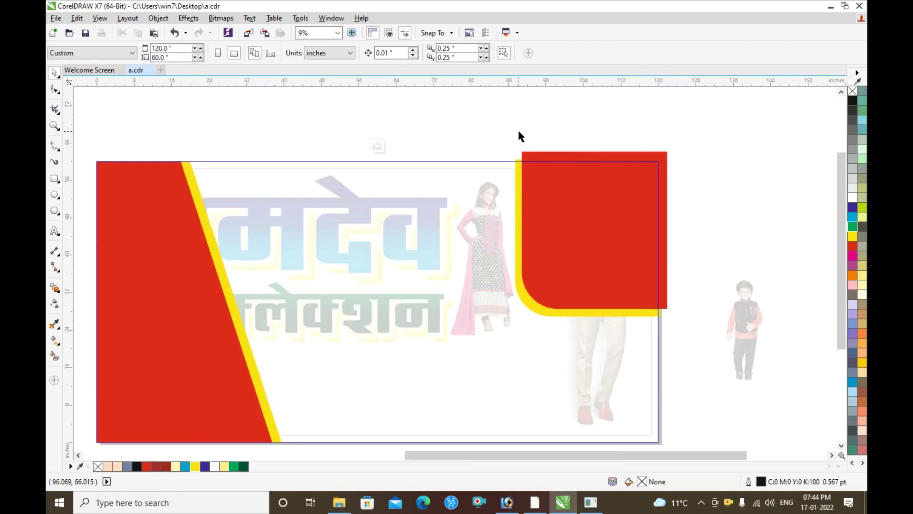
{"action": "left_click_drag", "start_coordinate": [505, 136], "coordinate": [680, 327]}
{"action": "left_click_drag", "start_coordinate": [640, 272], "coordinate": [653, 272]}
{"action": "left_click", "coordinate": [709, 174], "text": "ctrl"}
Step: Move the woman's photo slightly away from the headings toward the corner panel
{"action": "mouse_move", "coordinate": [486, 222]}
{"action": "left_mouse_down"}
{"action": "mouse_move", "coordinate": [493, 221]}
{"action": "mouse_move", "coordinate": [485, 224]}
{"action": "left_mouse_up"}
{"action": "left_click_drag", "start_coordinate": [106, 138], "coordinate": [462, 347]}
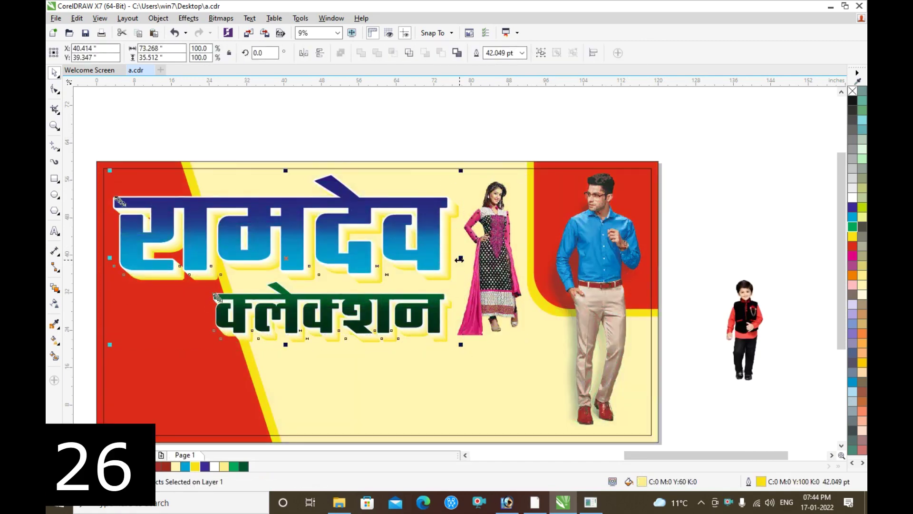
{"action": "left_click", "coordinate": [549, 141]}
Step: Draw a narrow horizontal rectangle beneath "क्लेक्शन" and fill it with magenta
{"action": "key", "text": "F6"}
{"action": "mouse_move", "coordinate": [241, 340]}
{"action": "left_mouse_down"}
{"action": "mouse_move", "coordinate": [268, 363]}
{"action": "mouse_move", "coordinate": [452, 364]}
{"action": "mouse_move", "coordinate": [416, 359]}
{"action": "left_mouse_up"}
{"action": "key", "text": "space"}
{"action": "left_click", "coordinate": [852, 256]}
Step: Fade the left end of the magenta bar with a linear transparency and remove its outline
{"action": "left_click", "coordinate": [55, 304]}
{"action": "left_click_drag", "start_coordinate": [289, 353], "coordinate": [249, 353]}
{"action": "right_click", "coordinate": [853, 91]}
{"action": "key", "text": "space"}
Step: Adjust the faded bar's size and mirror a copy to its right so both outer ends fade out
{"action": "left_click_drag", "start_coordinate": [356, 372], "coordinate": [356, 367]}
{"action": "left_click_drag", "start_coordinate": [463, 356], "coordinate": [441, 356]}
{"action": "left_click_drag", "start_coordinate": [401, 354], "coordinate": [565, 355]}
{"action": "left_click", "coordinate": [318, 355], "text": "shift"}
{"action": "left_click_drag", "start_coordinate": [464, 355], "coordinate": [470, 355]}
{"action": "left_click", "coordinate": [498, 305]}
{"action": "left_click_drag", "start_coordinate": [526, 339], "coordinate": [529, 347]}
{"action": "left_click", "coordinate": [682, 364]}
Step: Select both halves of the magenta bar, adjust them together, and group them
{"action": "left_click", "coordinate": [516, 360]}
{"action": "left_click", "coordinate": [344, 358], "text": "shift"}
{"action": "left_click_drag", "start_coordinate": [411, 370], "coordinate": [410, 375]}
{"action": "key", "text": "ctrl+g"}
{"action": "left_click", "coordinate": [670, 299]}
Step: Add a line of Hindi artistic text in RAJ 22 below the magenta bar and scale it to about 370 pt
{"action": "key", "text": "F8"}
{"action": "left_click", "coordinate": [354, 400]}
{"action": "key", "text": "ctrl+v"}
{"action": "left_click", "coordinate": [329, 53]}
{"action": "left_click", "coordinate": [328, 82]}
{"action": "left_click_drag", "start_coordinate": [416, 411], "coordinate": [448, 420]}
Step: Change the font of the text below the bar to BHARTIYA HINDI_206
{"action": "left_click", "coordinate": [336, 53]}
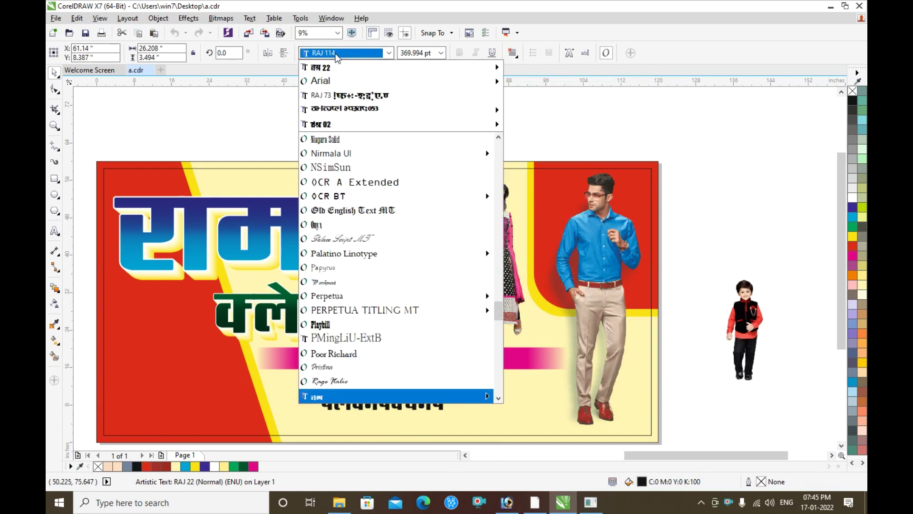
{"action": "type", "text": "bh"}
{"action": "mouse_move", "coordinate": [373, 145]}
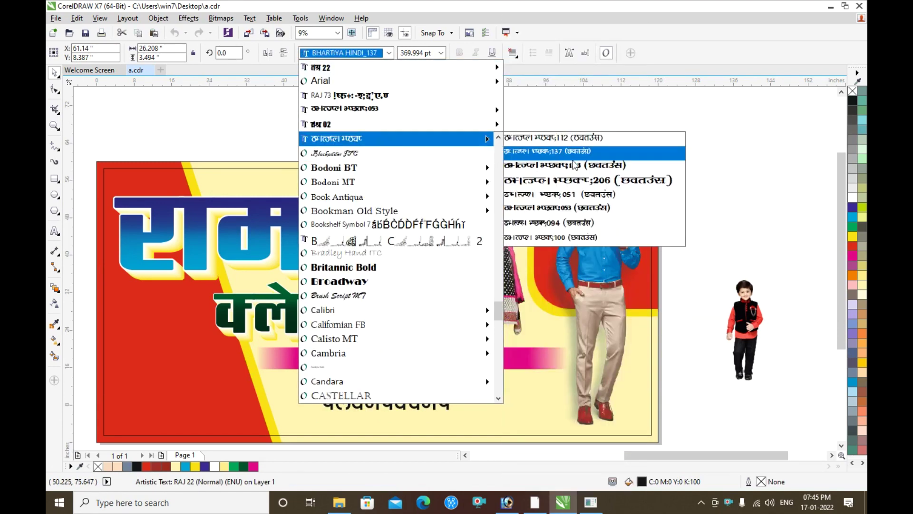
{"action": "left_click", "coordinate": [587, 180]}
Step: Replace the text below the bar with "स्पे. इन : लेडिज, जेन्ट्स एण्ड किड्स वियर"
{"action": "scroll", "coordinate": [442, 399], "scroll_direction": "up", "scroll_amount": 2}
{"action": "double_click", "coordinate": [435, 393]}
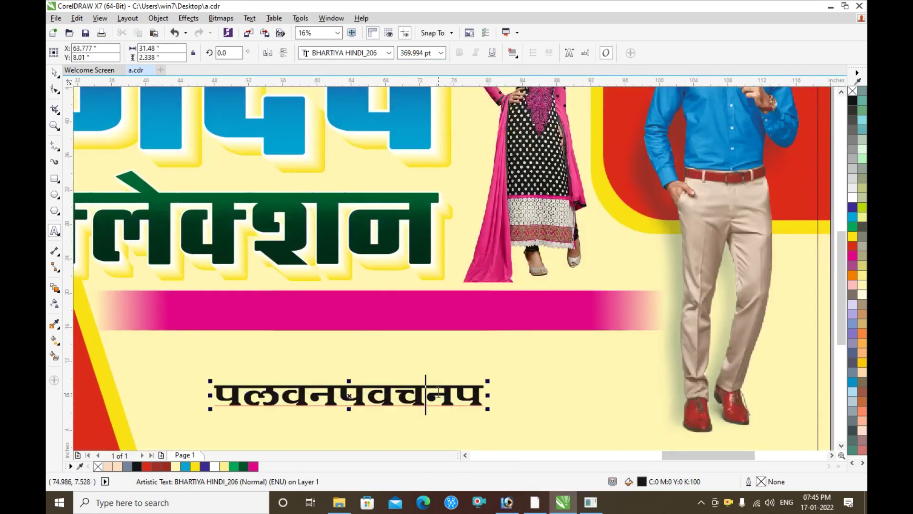
{"action": "key", "text": "ctrl+a"}
{"action": "type", "text": "g"}
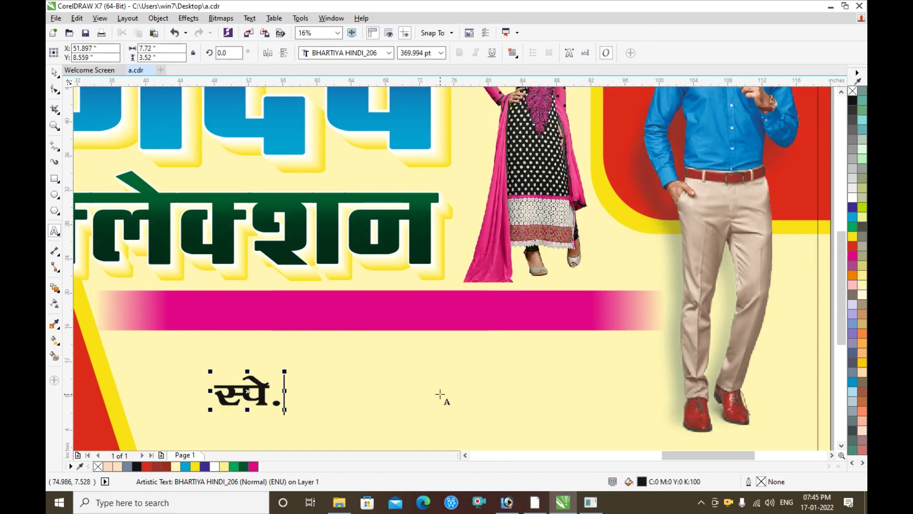
{"action": "type", "text": " इन : लेडिज, जें"}
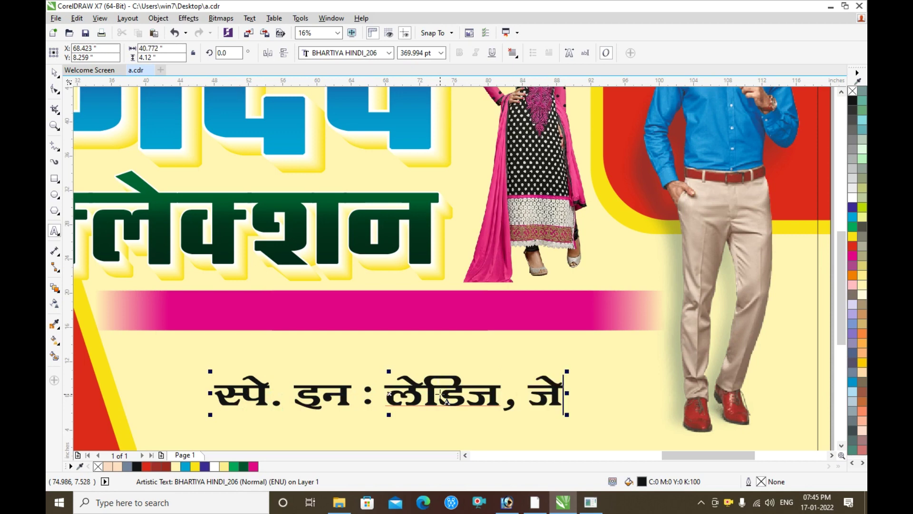
{"action": "key", "text": "BackSpace"}
{"action": "type", "text": "न्ट्स एण"}
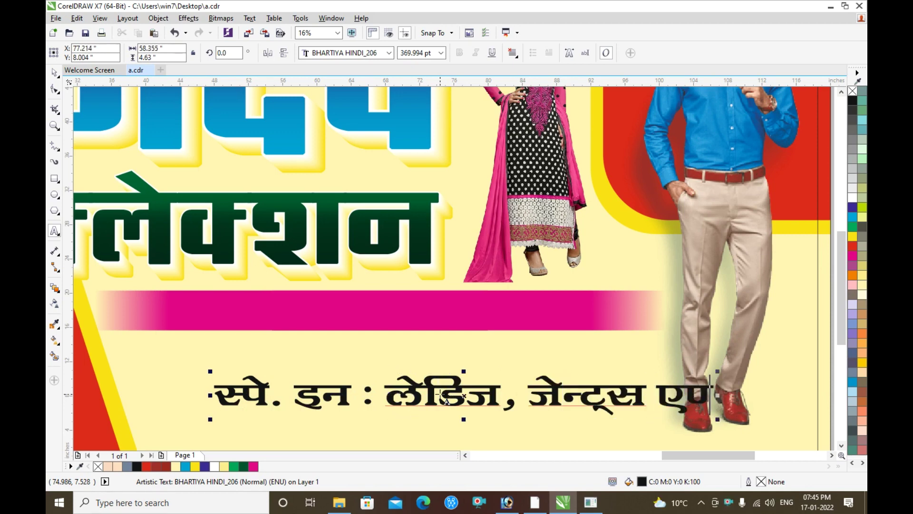
{"action": "type", "text": "्ड किड्"}
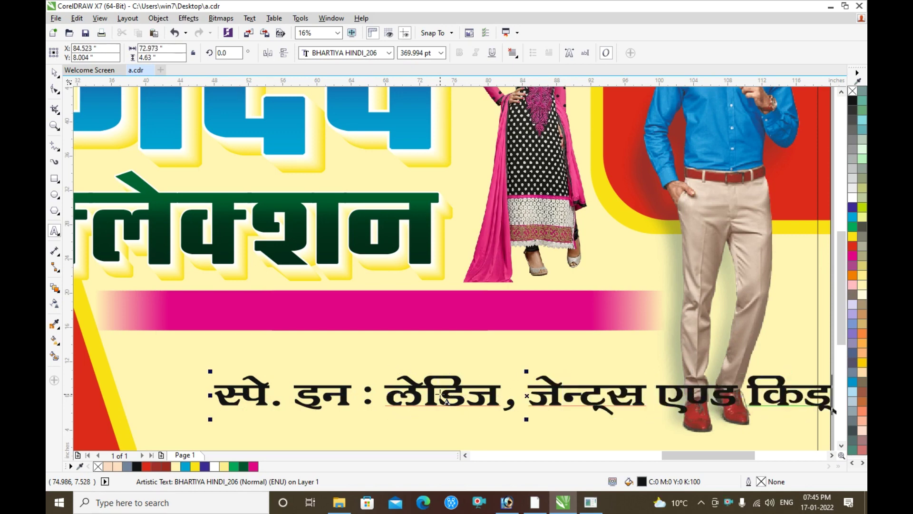
{"action": "type", "text": "स वियर"}
{"action": "key", "text": "ctrl+space"}
Step: Shrink the tagline to about 42 inches wide so it fits between the slanted panel and the man
{"action": "scroll", "coordinate": [446, 390], "scroll_direction": "down", "scroll_amount": 2}
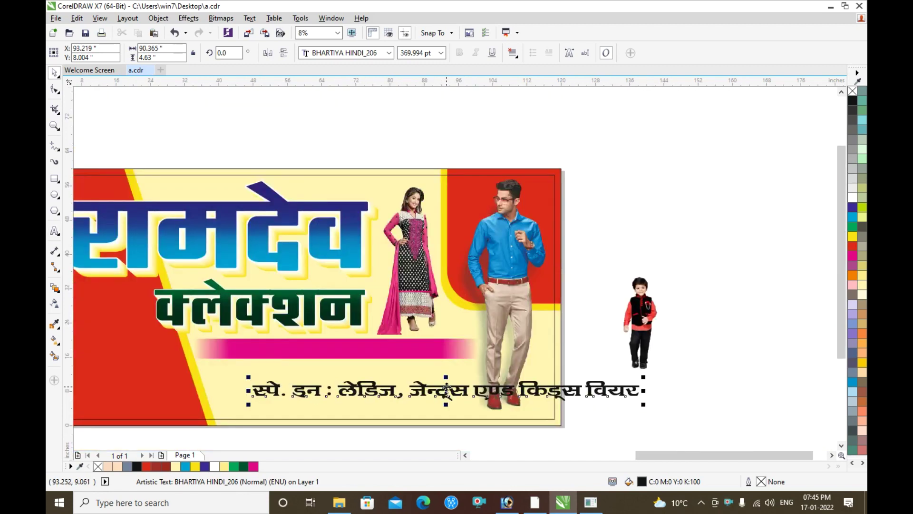
{"action": "left_click_drag", "start_coordinate": [643, 404], "coordinate": [437, 416]}
{"action": "left_click", "coordinate": [361, 351]}
{"action": "left_click", "coordinate": [365, 385]}
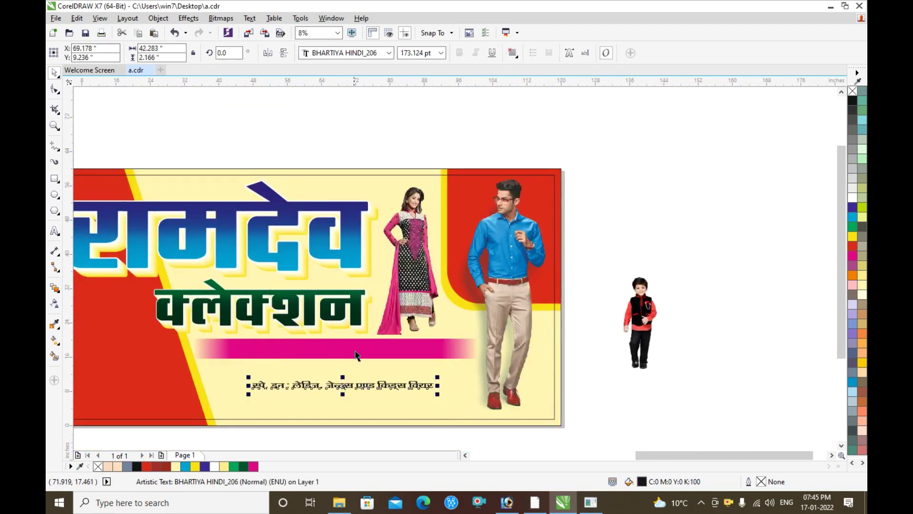
Step: Centre the tagline horizontally and vertically on the magenta bar
{"action": "left_click", "coordinate": [357, 354], "text": "shift"}
{"action": "key", "text": "c"}
{"action": "key", "text": "e"}
{"action": "left_click", "coordinate": [555, 353]}
Step: Enlarge the tagline on the magenta bar to about 52 × 3.5 inches and colour it white
{"action": "scroll", "coordinate": [325, 352], "scroll_direction": "up", "scroll_amount": 2}
{"action": "left_click", "coordinate": [352, 362]}
{"action": "left_click_drag", "start_coordinate": [363, 364], "coordinate": [362, 369]}
{"action": "left_click_drag", "start_coordinate": [549, 337], "coordinate": [591, 334]}
{"action": "left_click", "coordinate": [852, 197]}
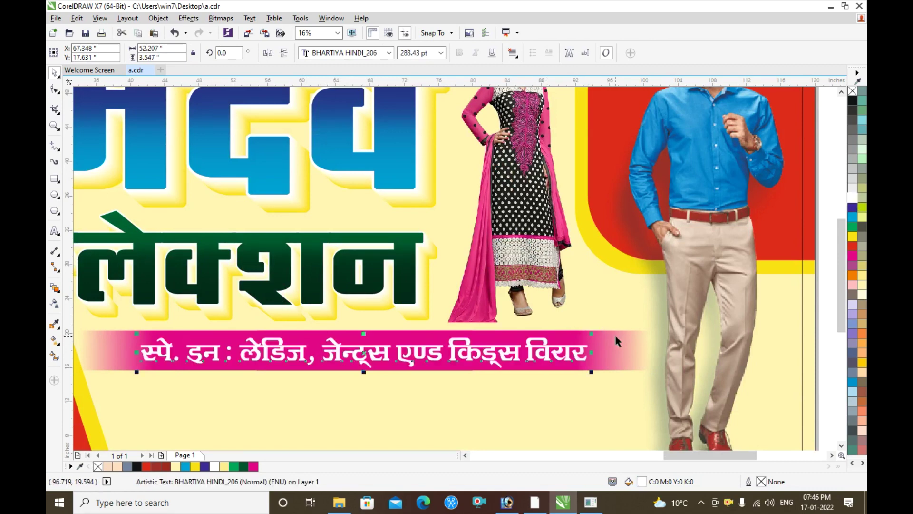
Step: Move the boy's photo onto the banner in front of the man's legs and enlarge it to about 21 × 32 inches
{"action": "left_click", "coordinate": [587, 381], "text": "shift"}
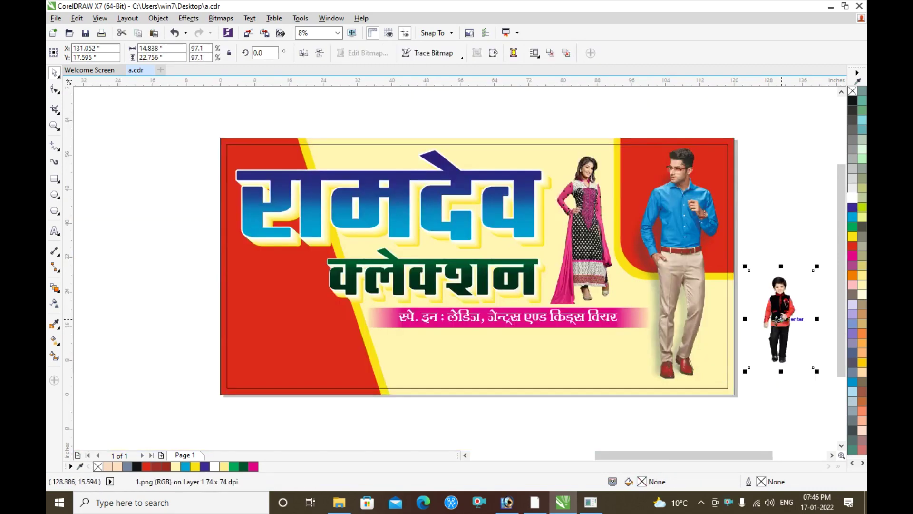
{"action": "left_click_drag", "start_coordinate": [778, 318], "coordinate": [645, 336]}
{"action": "scroll", "coordinate": [645, 337], "scroll_direction": "up", "scroll_amount": 2}
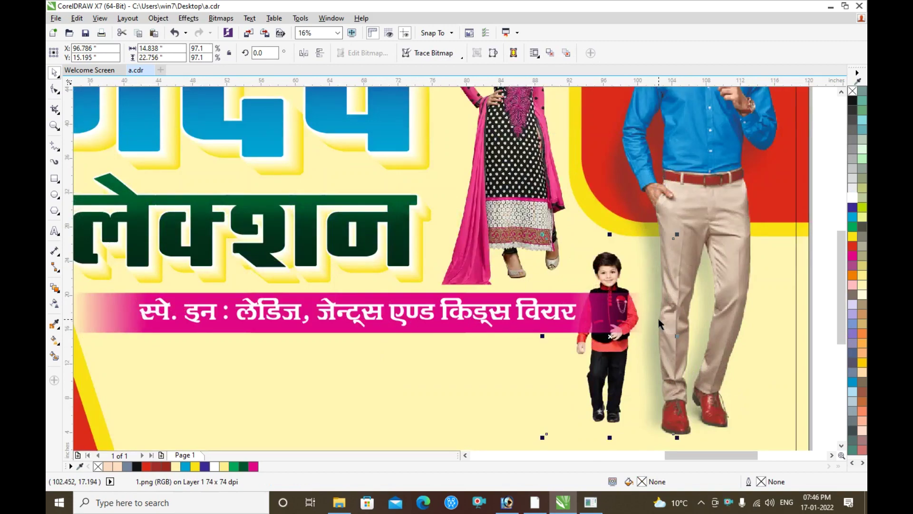
{"action": "left_click_drag", "start_coordinate": [676, 236], "coordinate": [711, 188]}
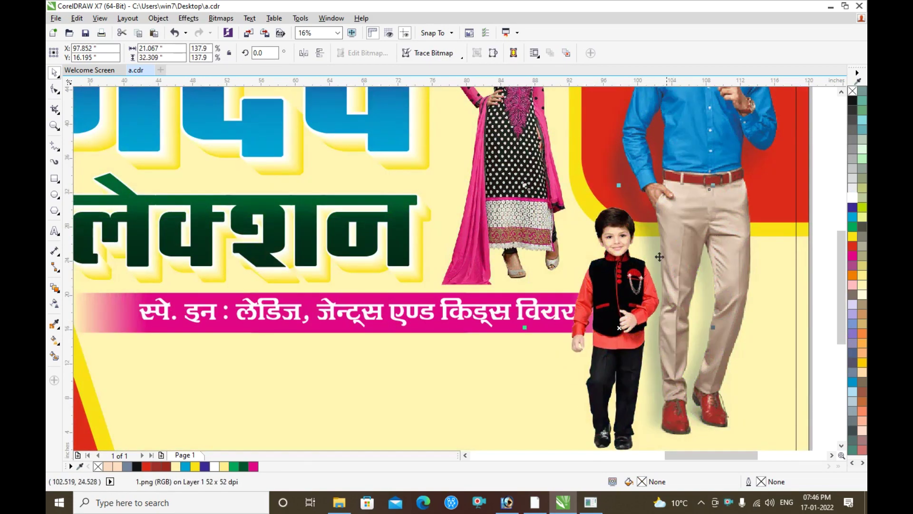
{"action": "scroll", "coordinate": [714, 286], "scroll_direction": "down", "scroll_amount": 2}
Step: Enlarge the man's photo to about 21.7 × 56.3 inches and narrow the tagline so it ends before the boy
{"action": "left_click", "coordinate": [714, 293]}
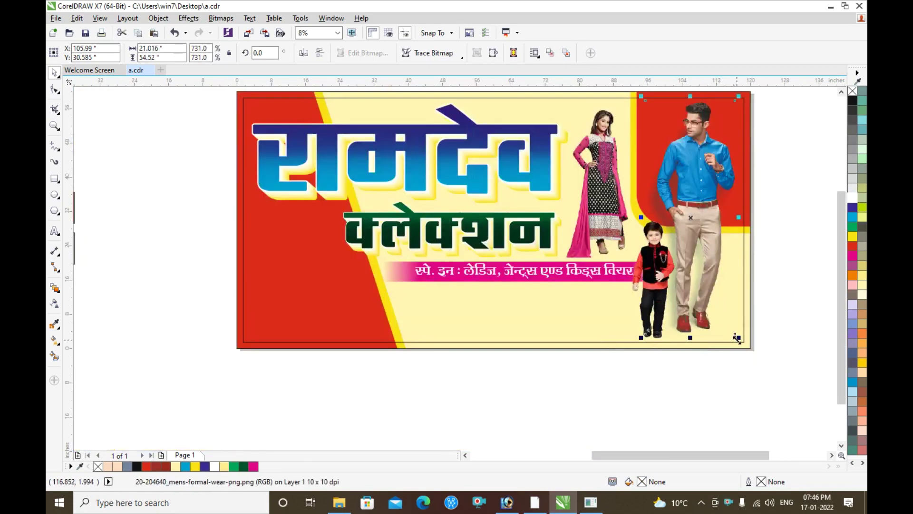
{"action": "left_click", "coordinate": [774, 288]}
{"action": "left_click", "coordinate": [624, 271]}
{"action": "left_click_drag", "start_coordinate": [641, 272], "coordinate": [627, 271]}
{"action": "left_click", "coordinate": [766, 312]}
Step: Enlarge the woman's photo to about 15.4 × 36.6 inches
{"action": "left_click", "coordinate": [598, 142]}
{"action": "left_click_drag", "start_coordinate": [633, 106], "coordinate": [637, 97]}
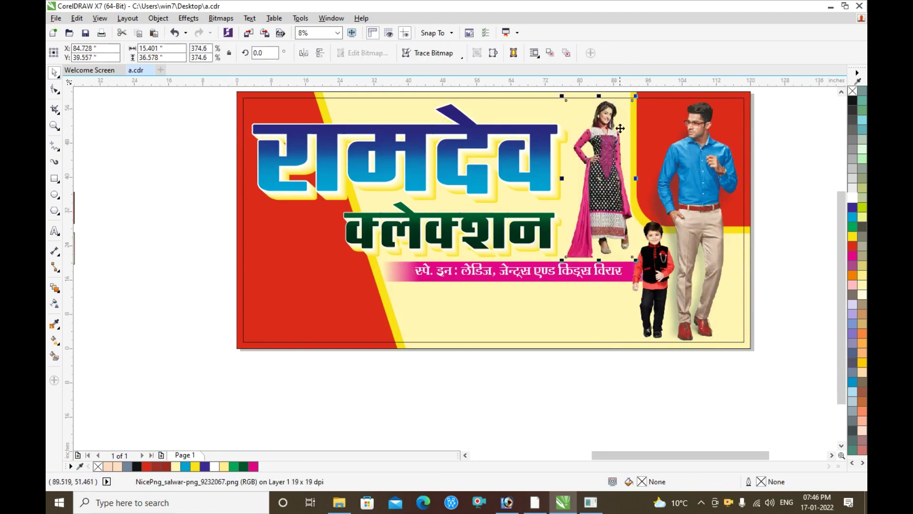
{"action": "left_click", "coordinate": [752, 198]}
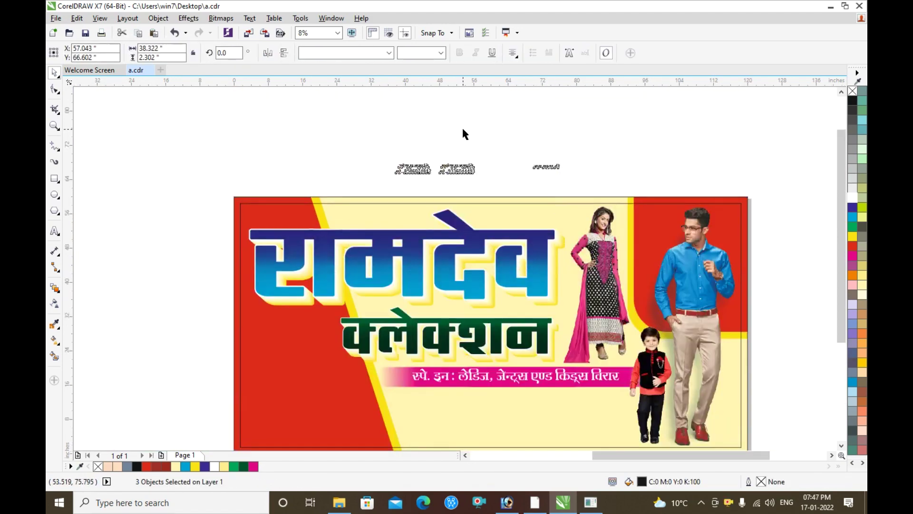
Step: Place the first contact block on the red panel above the heading, colouring the name yellow and the mobile number white
{"action": "left_click", "coordinate": [463, 130]}
{"action": "left_click_drag", "start_coordinate": [413, 169], "coordinate": [213, 230]}
{"action": "scroll", "coordinate": [287, 210], "scroll_direction": "up", "scroll_amount": 1}
{"action": "left_click", "coordinate": [853, 237]}
{"action": "key", "text": "F8"}
{"action": "left_click", "coordinate": [852, 198]}
Step: Place the second contact block on the cream area beside the first and colour its mobile number dark red
{"action": "key", "text": "ctrl+space"}
{"action": "left_click_drag", "start_coordinate": [629, 124], "coordinate": [516, 231]}
{"action": "key", "text": "F8"}
{"action": "left_click_drag", "start_coordinate": [386, 231], "coordinate": [542, 229]}
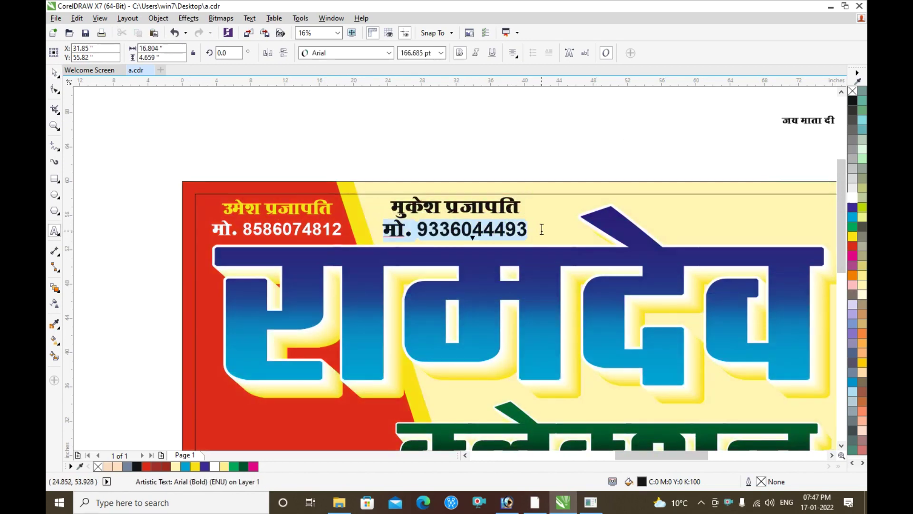
{"action": "left_click", "coordinate": [853, 208]}
{"action": "left_click", "coordinate": [853, 246]}
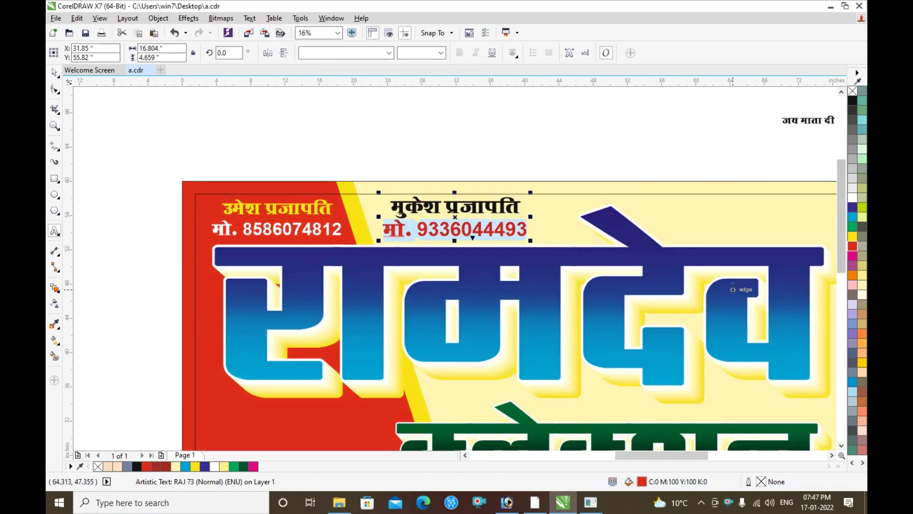
{"action": "key", "text": "shift+F11"}
{"action": "left_click", "coordinate": [378, 258]}
{"action": "left_click", "coordinate": [590, 340]}
Step: Place "जय माता दी" above the heading's right part in red, enlarged to about 11 × 1.7 inches
{"action": "key", "text": "ctrl+space"}
{"action": "left_click_drag", "start_coordinate": [804, 121], "coordinate": [658, 219]}
{"action": "left_click_drag", "start_coordinate": [729, 216], "coordinate": [756, 233]}
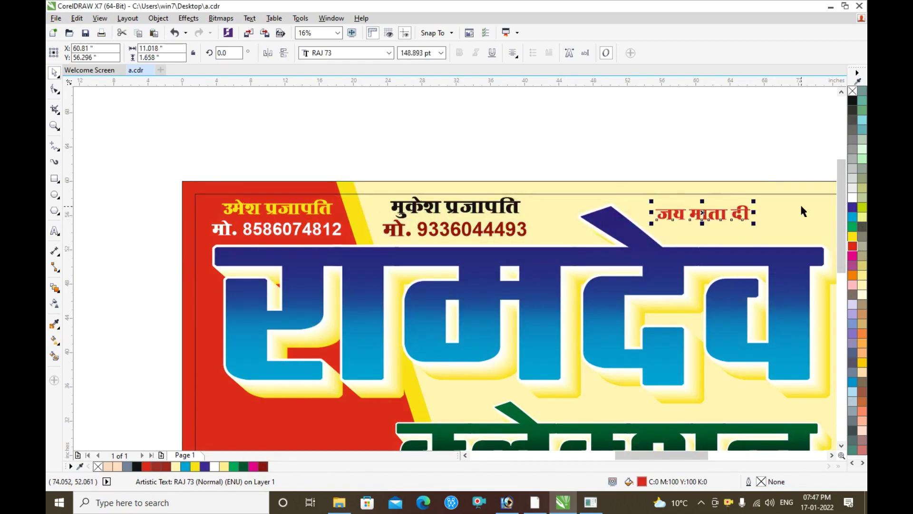
{"action": "left_click", "coordinate": [500, 173]}
Step: Move the one-line product list from below the page to just under the magenta bar
{"action": "key", "text": "shift+F4"}
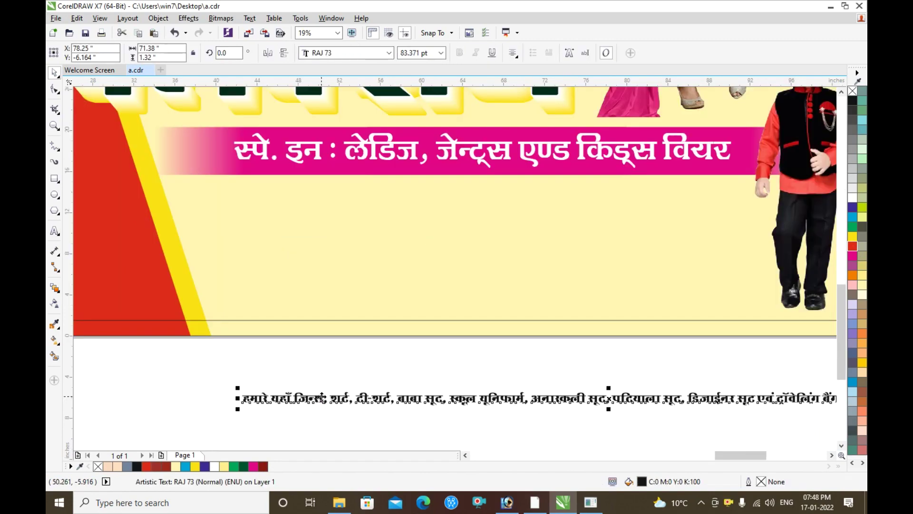
{"action": "left_click_drag", "start_coordinate": [339, 398], "coordinate": [289, 190]}
{"action": "key", "text": "shift+F4"}
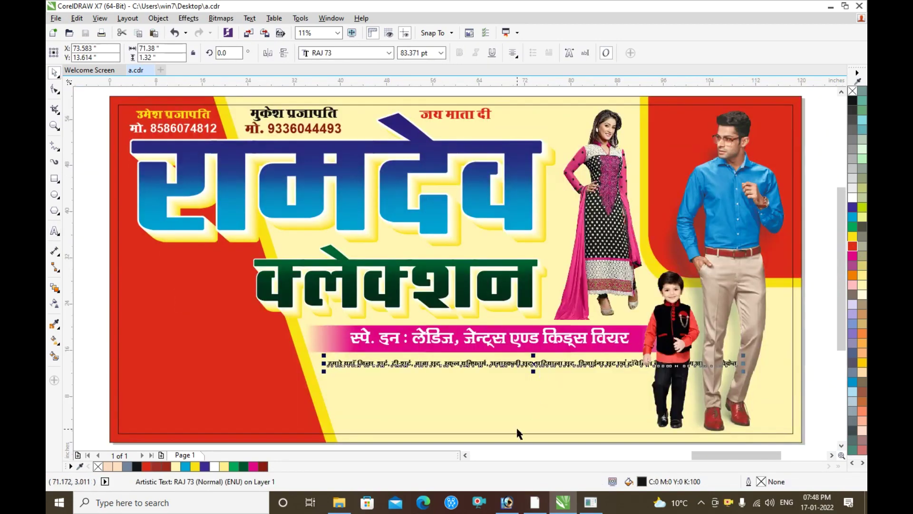
Step: Break the product list into three lines, after "बाबा सूट," and after "डिजाईनर सूट"
{"action": "scroll", "coordinate": [532, 413], "scroll_direction": "up", "scroll_amount": 2}
{"action": "key", "text": "Return"}
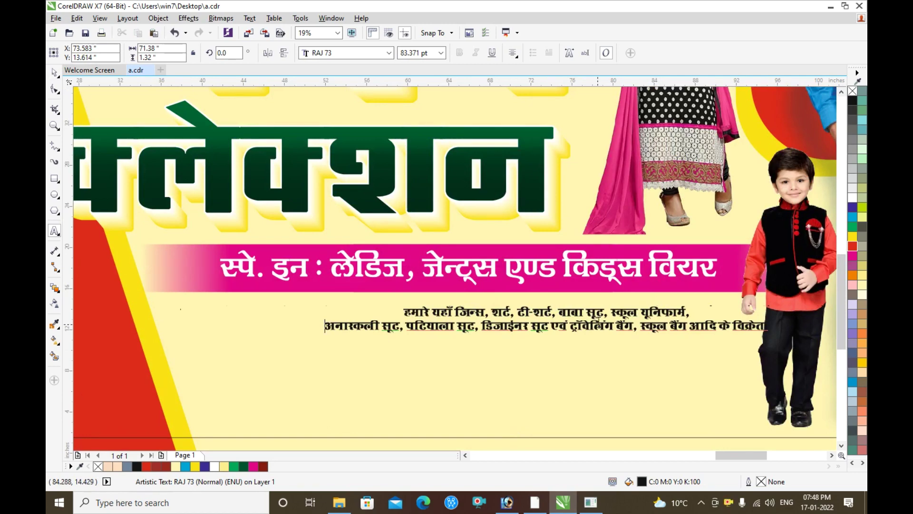
{"action": "key", "text": "Return"}
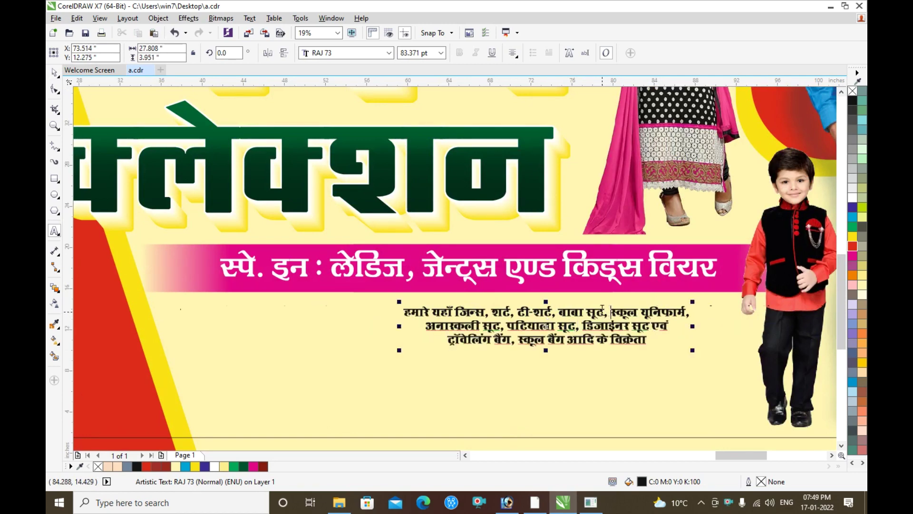
{"action": "key", "text": "Return"}
{"action": "key", "text": "Delete"}
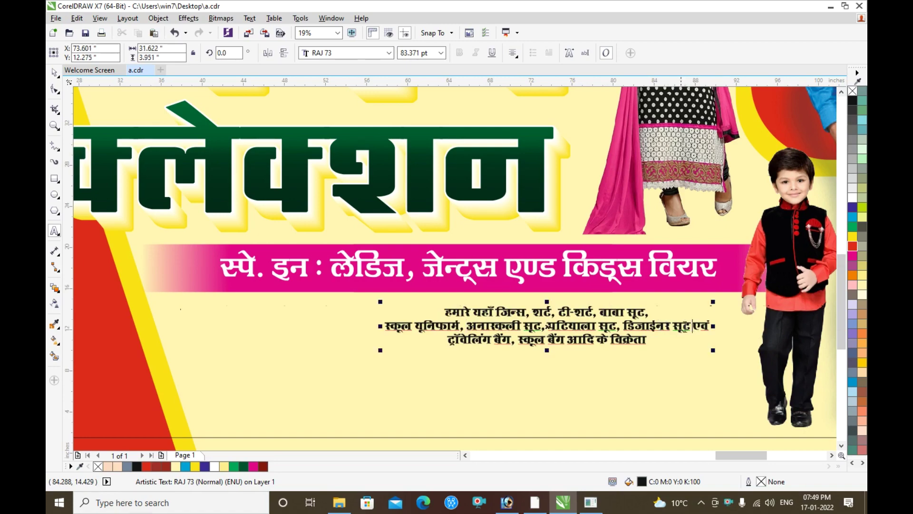
{"action": "key", "text": "Return"}
{"action": "key", "text": "End"}
{"action": "key", "text": "Delete"}
Step: Enlarge the product list to about 57 × 9.5 inches under the magenta bar and widen its line spacing
{"action": "key", "text": "ctrl+space"}
{"action": "left_click_drag", "start_coordinate": [612, 329], "coordinate": [379, 326]}
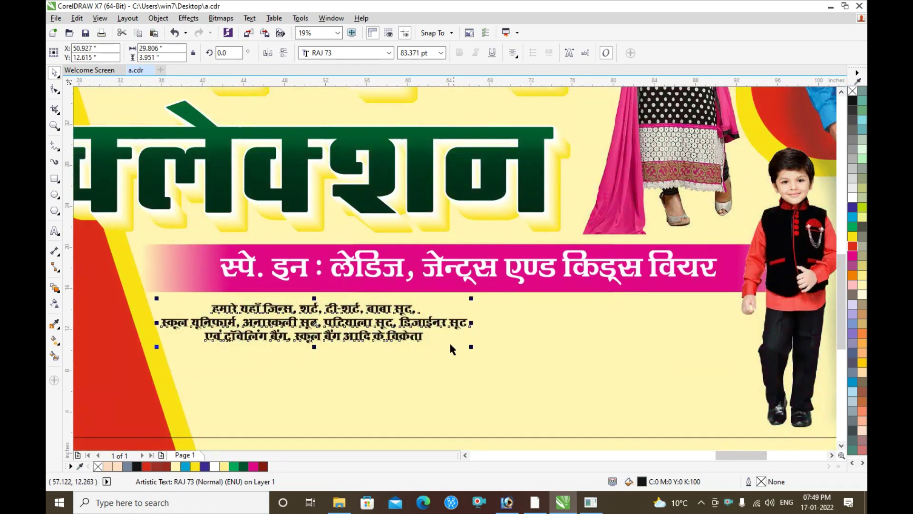
{"action": "left_click_drag", "start_coordinate": [473, 349], "coordinate": [746, 392]}
{"action": "key", "text": "F10"}
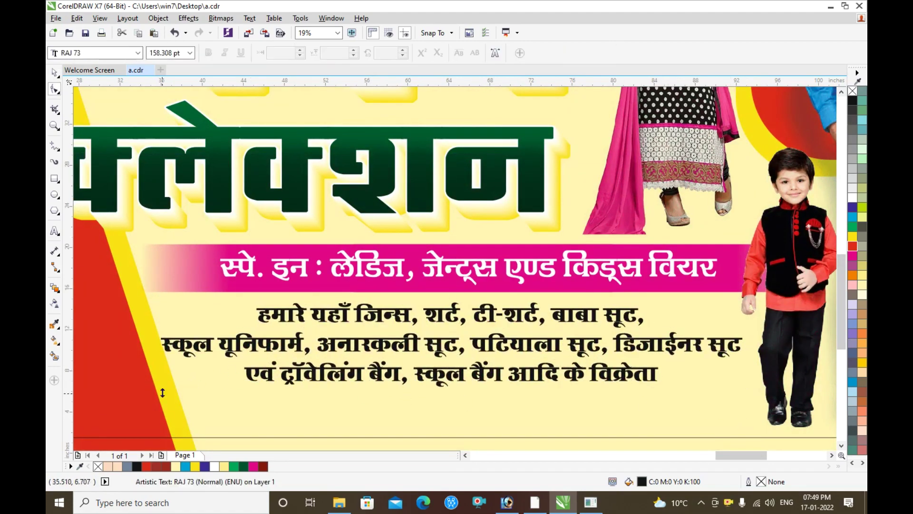
{"action": "key", "text": "ctrl+space"}
{"action": "left_click_drag", "start_coordinate": [450, 392], "coordinate": [456, 403]}
{"action": "left_click_drag", "start_coordinate": [619, 348], "coordinate": [622, 349]}
{"action": "left_click_drag", "start_coordinate": [753, 404], "coordinate": [756, 405]}
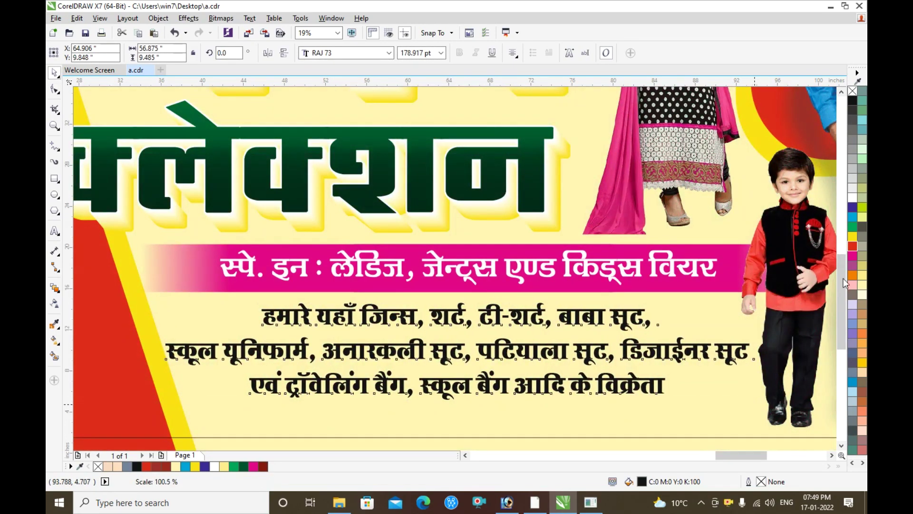
Step: Give the product list a white outline of about 18 pt
{"action": "key", "text": "F12"}
{"action": "left_click", "coordinate": [383, 176]}
{"action": "left_click", "coordinate": [361, 309]}
{"action": "left_click", "coordinate": [448, 357]}
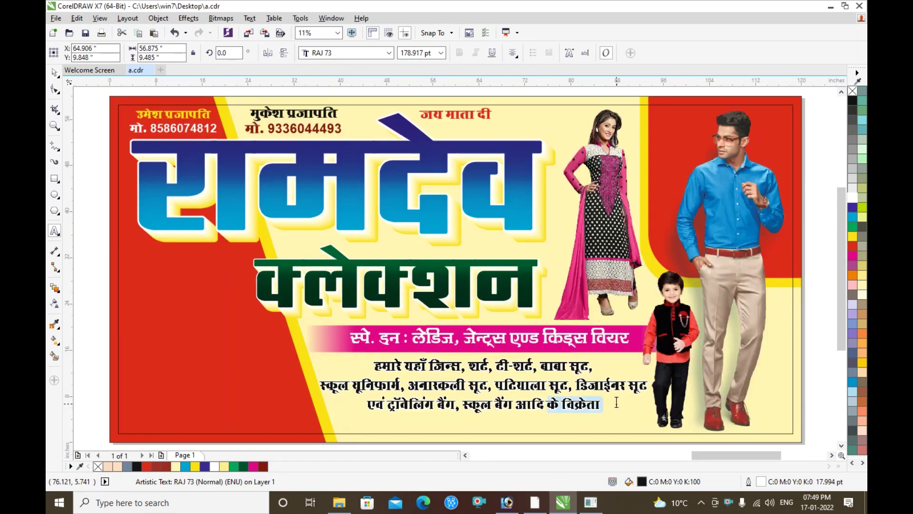
Step: Replace the product list's ending "के विक्रेता" with "उचित रेट पर मिलता है।"
{"action": "type", "text": "dk"}
{"action": "key", "text": "BackSpace"}
{"action": "key", "text": "BackSpace"}
{"action": "key", "text": "BackSpace"}
{"action": "type", "text": "उ"}
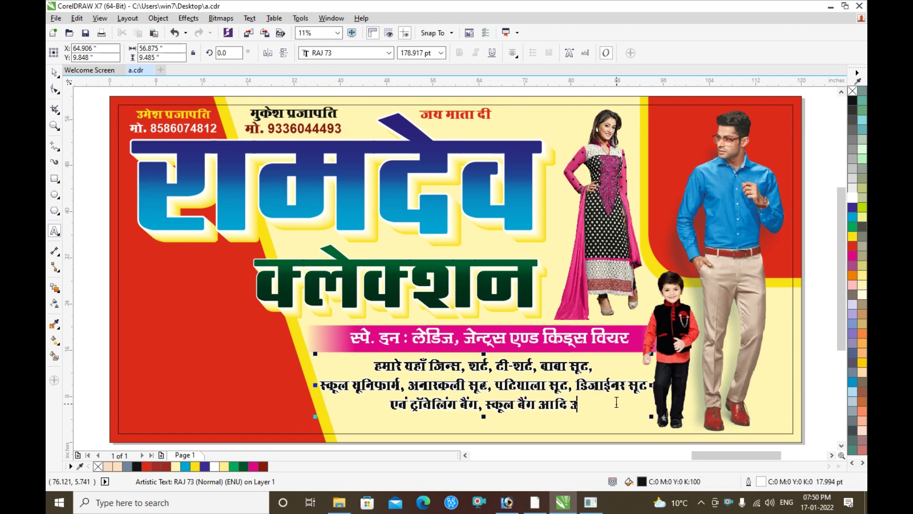
{"action": "type", "text": "चित रेट पर मिलता है"}
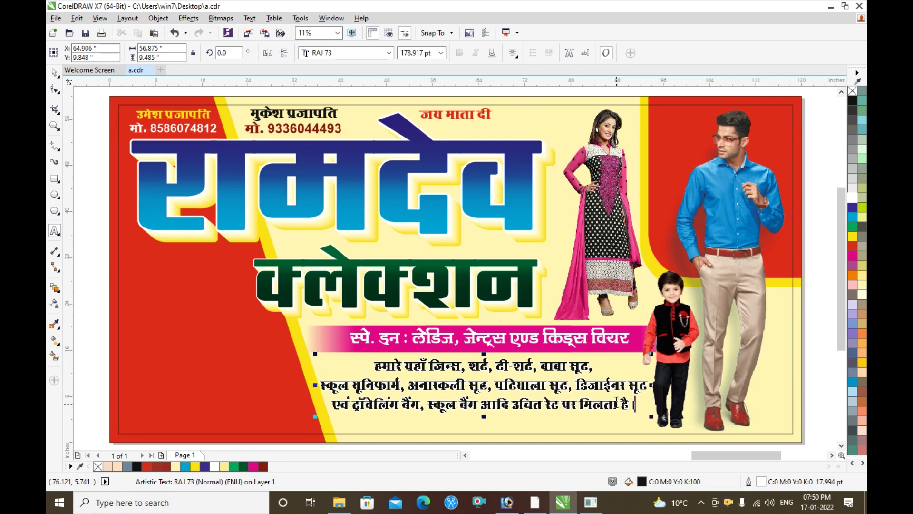
{"action": "key", "text": "ctrl+space"}
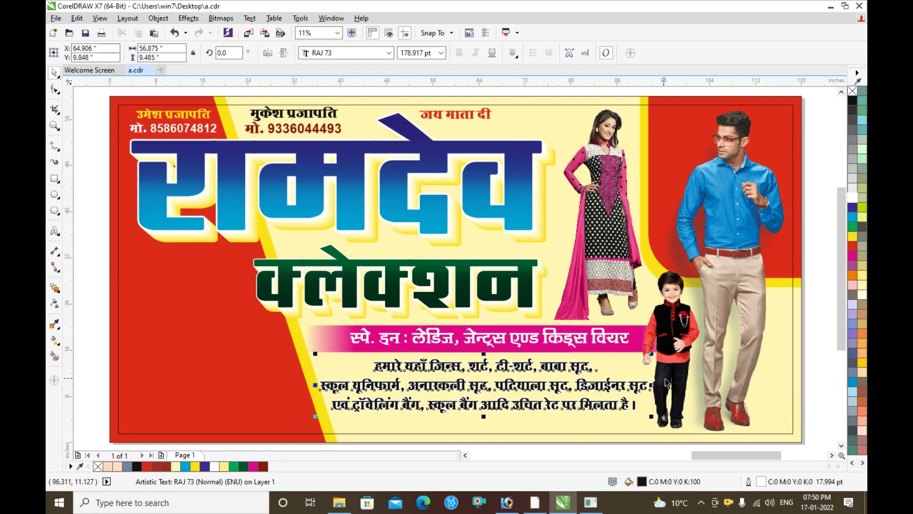
Step: Move the seasonal-items text onto the lower red panel and end it with "भी मिलता है।"
{"action": "key", "text": "F4"}
{"action": "left_click", "coordinate": [794, 287]}
{"action": "left_click_drag", "start_coordinate": [460, 98], "coordinate": [258, 337]}
{"action": "scroll", "coordinate": [190, 392], "scroll_direction": "up", "scroll_amount": 1}
{"action": "key", "text": "F8"}
{"action": "type", "text": "भी मिलता है।"}
Step: Set the seasonal-items text in BHARTIYA HINDI_053 and break it into three lines
{"action": "key", "text": "ctrl+a"}
{"action": "left_click", "coordinate": [334, 54]}
{"action": "left_click", "coordinate": [335, 124]}
{"action": "key", "text": "ctrl+space"}
{"action": "left_click_drag", "start_coordinate": [284, 295], "coordinate": [276, 313]}
{"action": "key", "text": "Return"}
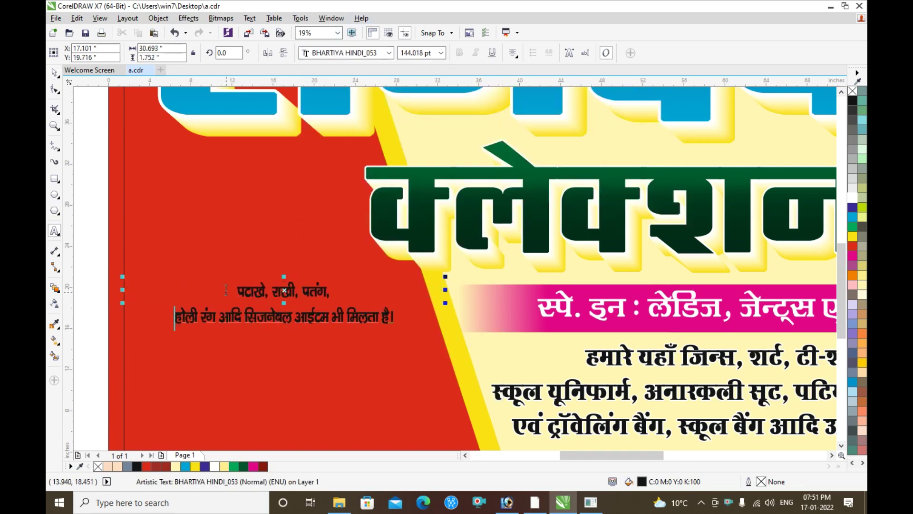
{"action": "key", "text": "Return"}
Step: Draw an oval star on the red panel above the seasonal text, with 40 points and sharpness 15
{"action": "left_click", "coordinate": [58, 213]}
{"action": "left_click", "coordinate": [88, 224]}
{"action": "left_click_drag", "start_coordinate": [144, 179], "coordinate": [299, 270]}
{"action": "left_click", "coordinate": [365, 53]}
{"action": "type", "text": "40"}
{"action": "left_click", "coordinate": [404, 53]}
{"action": "type", "text": "15"}
{"action": "key", "text": "Return"}
Step: Enlarge the star to about 20.5 × 11.9 inches on the red panel and fill it with dark blue
{"action": "key", "text": "space"}
{"action": "left_click_drag", "start_coordinate": [302, 273], "coordinate": [377, 317]}
{"action": "left_click_drag", "start_coordinate": [333, 229], "coordinate": [319, 211]}
{"action": "left_click_drag", "start_coordinate": [363, 157], "coordinate": [352, 164]}
{"action": "left_click", "coordinate": [851, 208]}
Step: Give the star a white 16 pt outline with rounded corners, placed behind the fill and scaling with the object
{"action": "key", "text": "F12"}
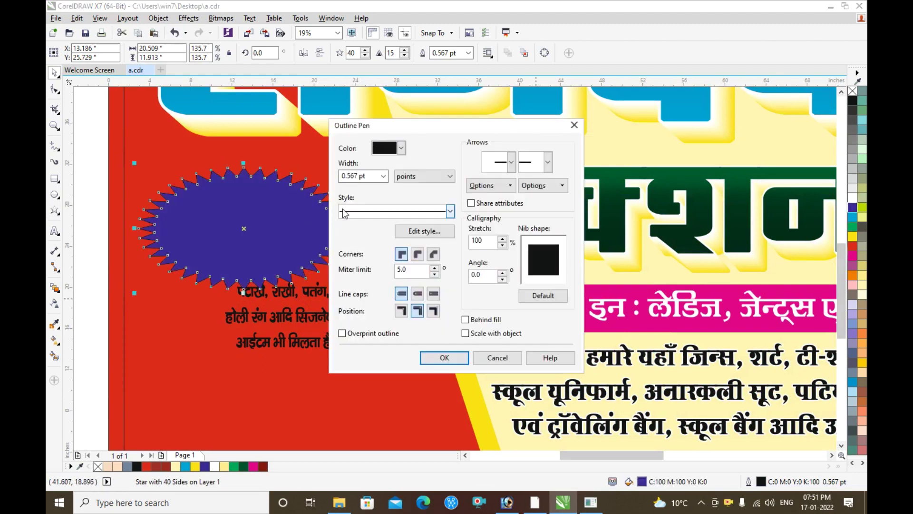
{"action": "left_click", "coordinate": [383, 176]}
{"action": "left_click", "coordinate": [362, 281]}
{"action": "left_click", "coordinate": [467, 320]}
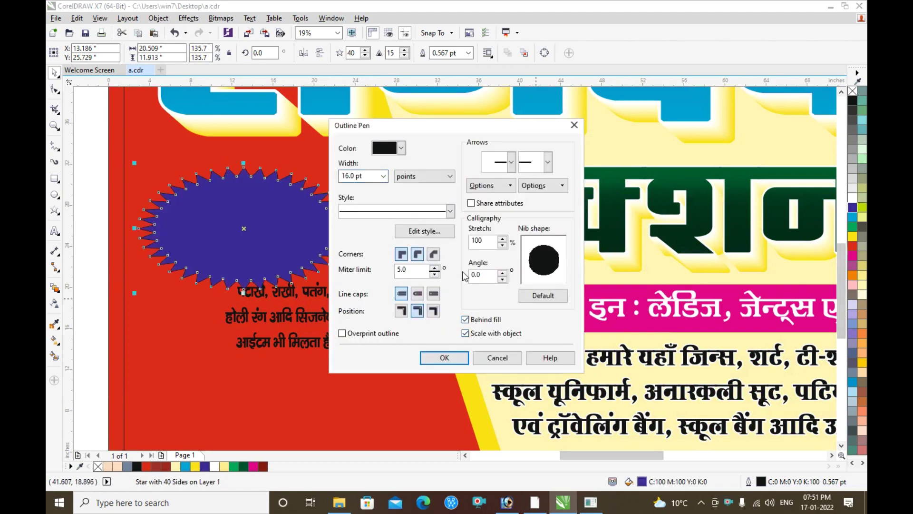
{"action": "left_click", "coordinate": [444, 358]}
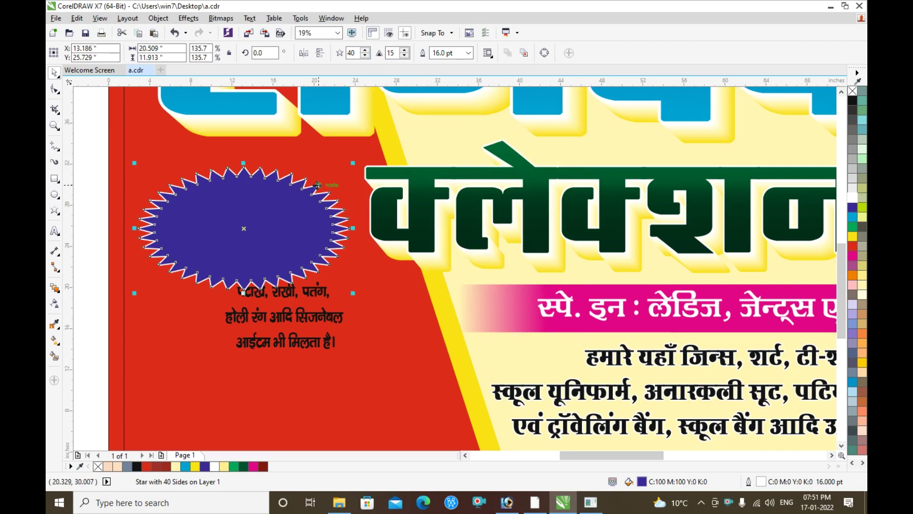
Step: Rotate the star to 10 degrees and nudge it slightly upward
{"action": "type", "text": "20"}
{"action": "key", "text": "Return"}
{"action": "type", "text": "10"}
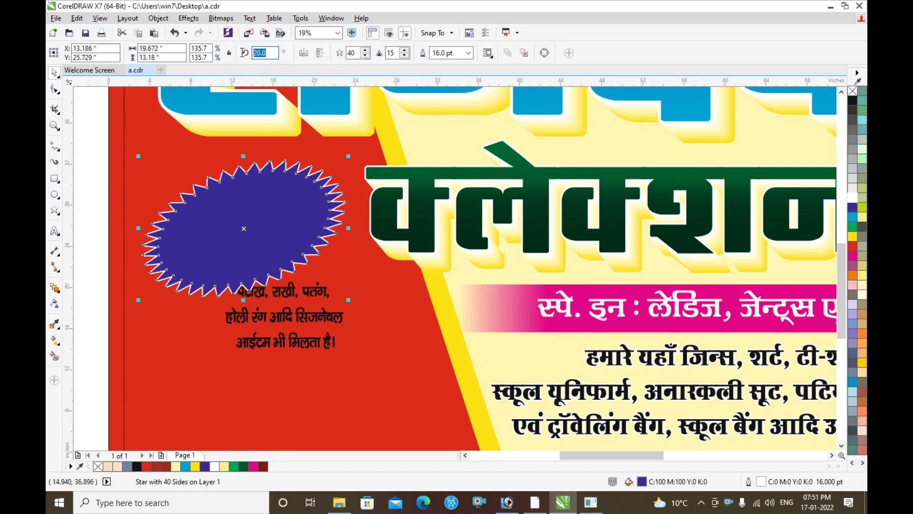
{"action": "key", "text": "Return"}
{"action": "left_click_drag", "start_coordinate": [307, 202], "coordinate": [308, 196]}
Step: Move the seasonal-items text onto the star, colour it white and bring it to the front
{"action": "left_click_drag", "start_coordinate": [322, 291], "coordinate": [286, 200]}
{"action": "scroll", "coordinate": [291, 214], "scroll_direction": "up", "scroll_amount": 1}
{"action": "left_click", "coordinate": [853, 199]}
{"action": "scroll", "coordinate": [465, 213], "scroll_direction": "down", "scroll_amount": 1}
{"action": "scroll", "coordinate": [370, 202], "scroll_direction": "up", "scroll_amount": 1}
{"action": "key", "text": "shift+Page_Up"}
Step: Centre the seasonal-items text horizontally and vertically on the star
{"action": "left_click_drag", "start_coordinate": [373, 195], "coordinate": [370, 186]}
{"action": "left_click_drag", "start_coordinate": [420, 237], "coordinate": [451, 236]}
{"action": "left_click", "coordinate": [450, 208], "text": "shift"}
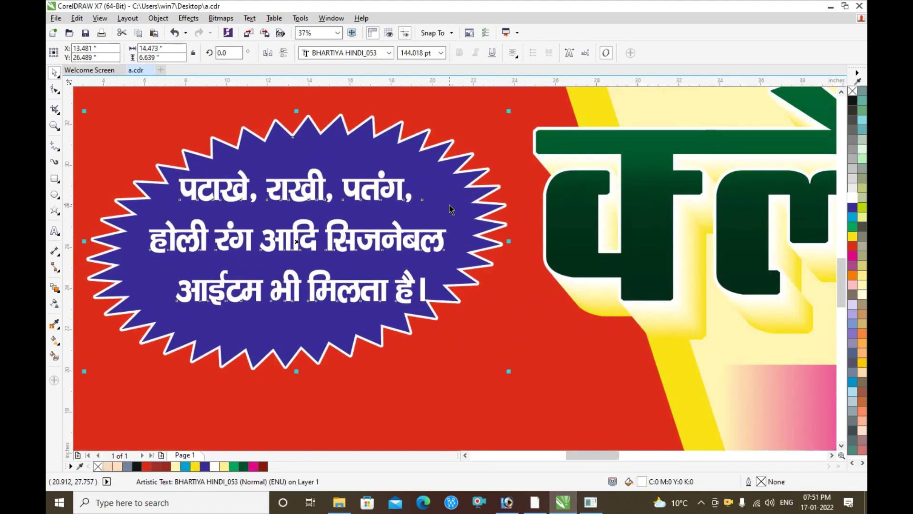
{"action": "key", "text": "c"}
{"action": "key", "text": "e"}
{"action": "left_click", "coordinate": [491, 304]}
Step: Shrink the man's photo slightly, scale the boy's photo to about 19.3 × 29.6 inches and nudge it up
{"action": "key", "text": "F4"}
{"action": "left_click", "coordinate": [648, 437]}
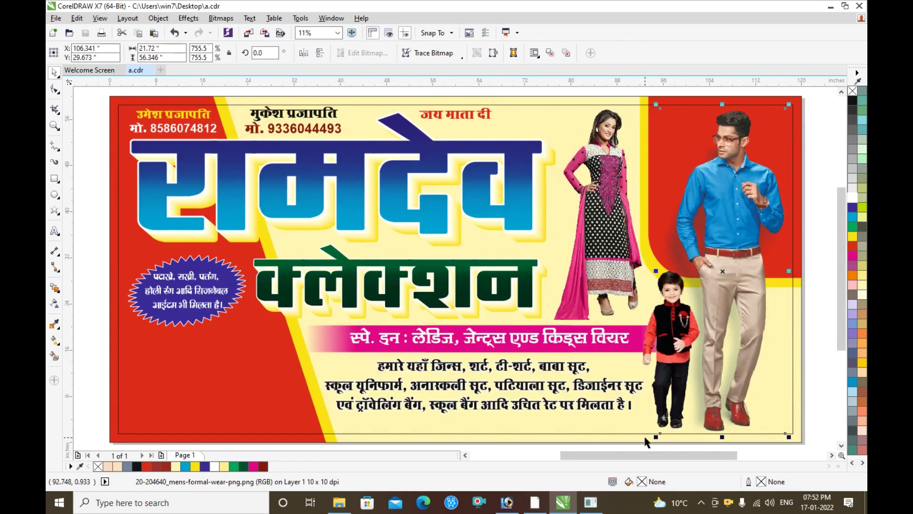
{"action": "left_click_drag", "start_coordinate": [657, 438], "coordinate": [664, 419]}
{"action": "left_click", "coordinate": [664, 418]}
{"action": "left_click_drag", "start_coordinate": [613, 441], "coordinate": [620, 432]}
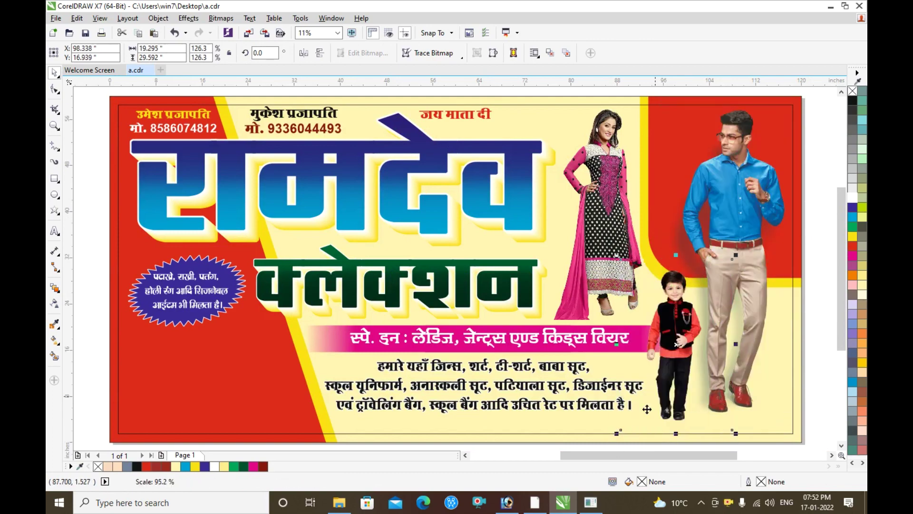
{"action": "left_click_drag", "start_coordinate": [669, 351], "coordinate": [670, 347]}
Step: Place a copy of the three-line product list just below the original, overlapping the page's lower edge
{"action": "left_click", "coordinate": [567, 404]}
{"action": "left_click_drag", "start_coordinate": [575, 464], "coordinate": [587, 428]}
{"action": "scroll", "coordinate": [568, 424], "scroll_direction": "down", "scroll_amount": 1}
Step: Replace the copied product list's text with the shop's one-line address
{"action": "key", "text": "F8"}
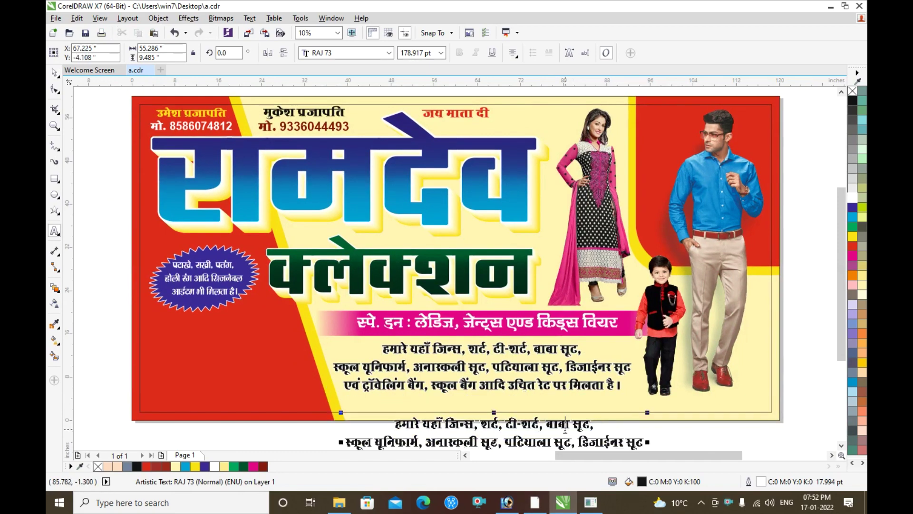
{"action": "key", "text": "ctrl+a"}
{"action": "type", "text": "□"}
{"action": "scroll", "coordinate": [536, 432], "scroll_direction": "up", "scroll_amount": 2}
{"action": "type", "text": "यरा"}
{"action": "key", "text": "ctrl+z"}
{"action": "key", "text": "ctrl+z"}
{"action": "type", "text": "ाम मा"}
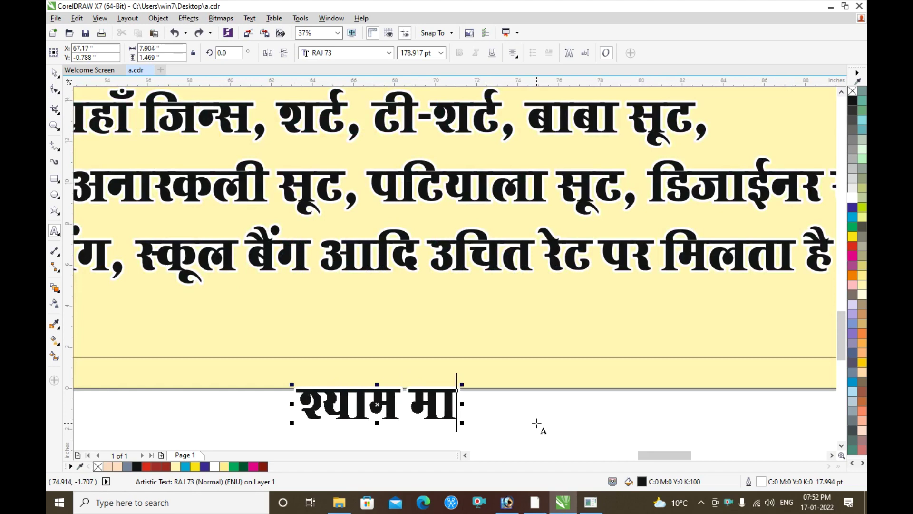
{"action": "type", "text": "र्केट,"}
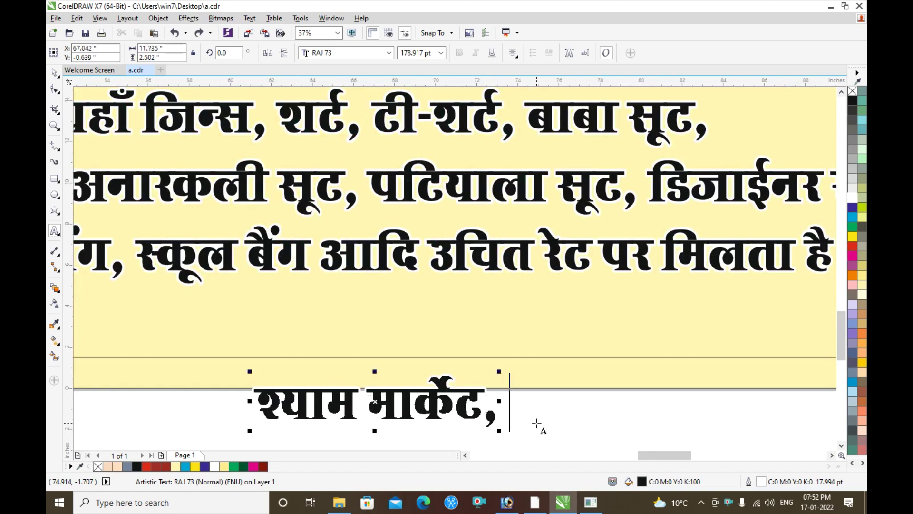
{"action": "type", "text": " नियर माता मन्दिर, रतनपुरा"}
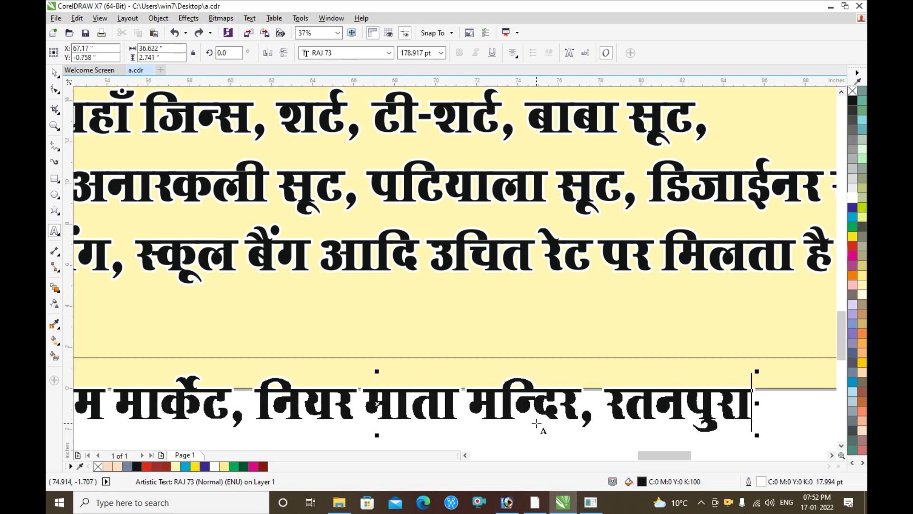
{"action": "type", "text": ", मऊ"}
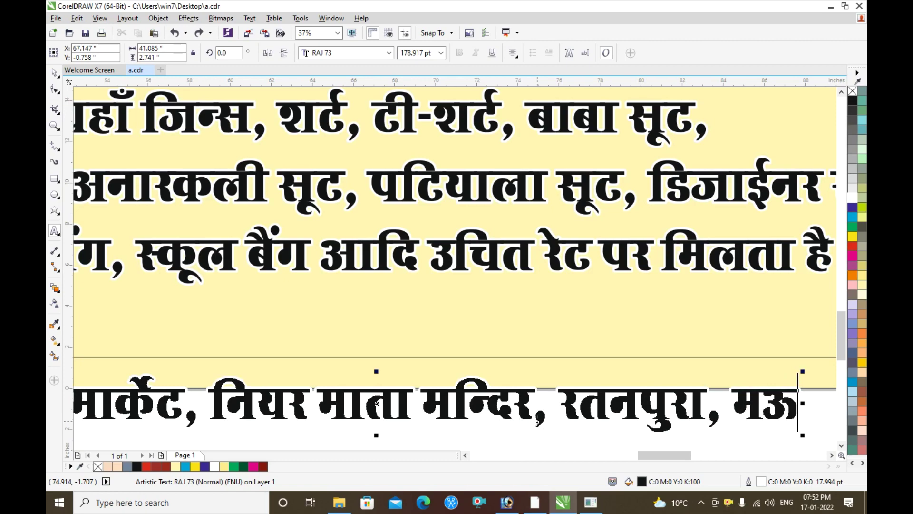
Step: Set the address line in BHARTIYA HINDI_100 and enlarge it to about 55 × 4.3 inches beneath the product list
{"action": "key", "text": "ctrl+space"}
{"action": "scroll", "coordinate": [536, 420], "scroll_direction": "down", "scroll_amount": 2}
{"action": "left_click", "coordinate": [389, 52]}
{"action": "left_click", "coordinate": [372, 111]}
{"action": "left_click_drag", "start_coordinate": [600, 427], "coordinate": [740, 388]}
{"action": "scroll", "coordinate": [529, 366], "scroll_direction": "up", "scroll_amount": 1}
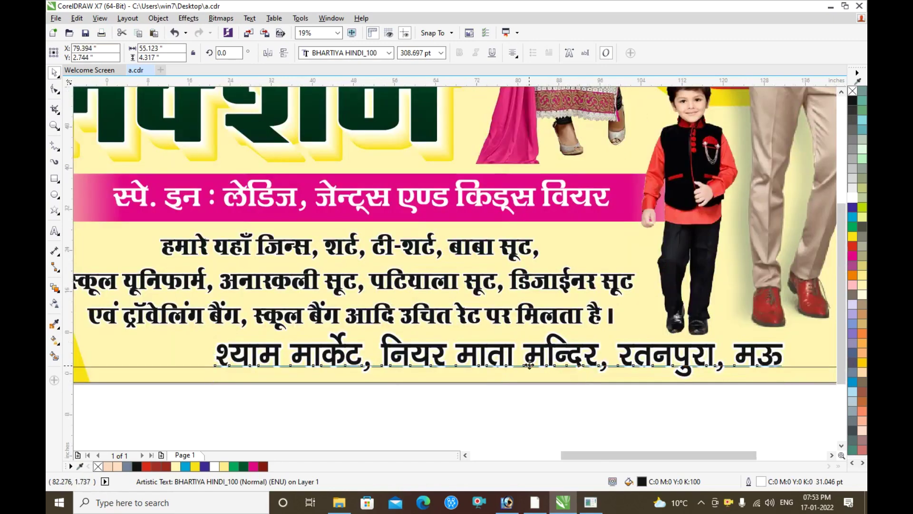
Step: Widen and flatten the address line to about 65.2 × 3.7 inches and nudge it up within the banner's lower edge
{"action": "scroll", "coordinate": [529, 366], "scroll_direction": "down", "scroll_amount": 1}
{"action": "left_click_drag", "start_coordinate": [514, 344], "coordinate": [515, 347]}
{"action": "left_click_drag", "start_coordinate": [660, 361], "coordinate": [712, 362]}
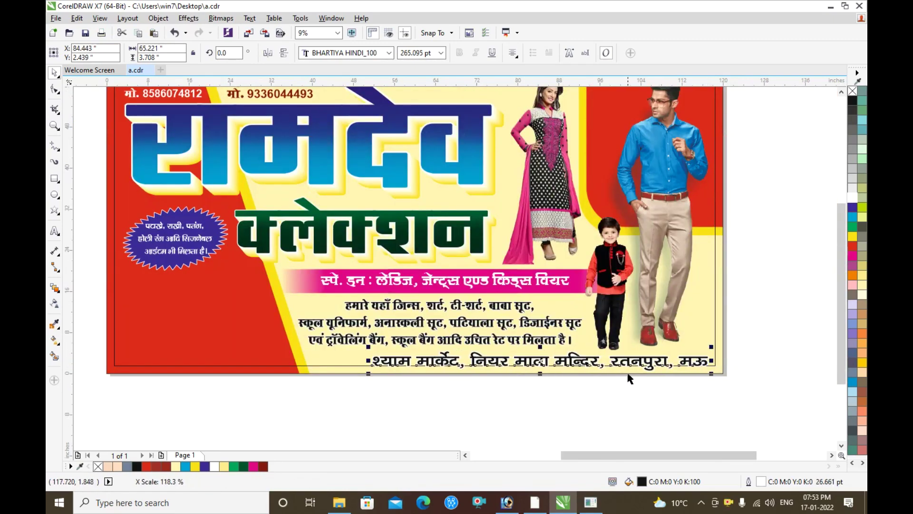
{"action": "scroll", "coordinate": [605, 369], "scroll_direction": "up", "scroll_amount": 1}
{"action": "left_click_drag", "start_coordinate": [605, 363], "coordinate": [605, 359]}
Step: Draw a bar about 72.6 × 5.8 inches over the address line, extending past the banner's lower-right corner, and fill it cyan
{"action": "left_click", "coordinate": [54, 179]}
{"action": "mouse_move", "coordinate": [135, 332]}
{"action": "left_mouse_down"}
{"action": "mouse_move", "coordinate": [138, 343]}
{"action": "mouse_move", "coordinate": [837, 391]}
{"action": "mouse_move", "coordinate": [774, 391]}
{"action": "left_mouse_up"}
{"action": "left_click", "coordinate": [853, 207]}
{"action": "left_click", "coordinate": [853, 226]}
{"action": "left_click", "coordinate": [852, 217]}
{"action": "scroll", "coordinate": [435, 335], "scroll_direction": "down", "scroll_amount": 2}
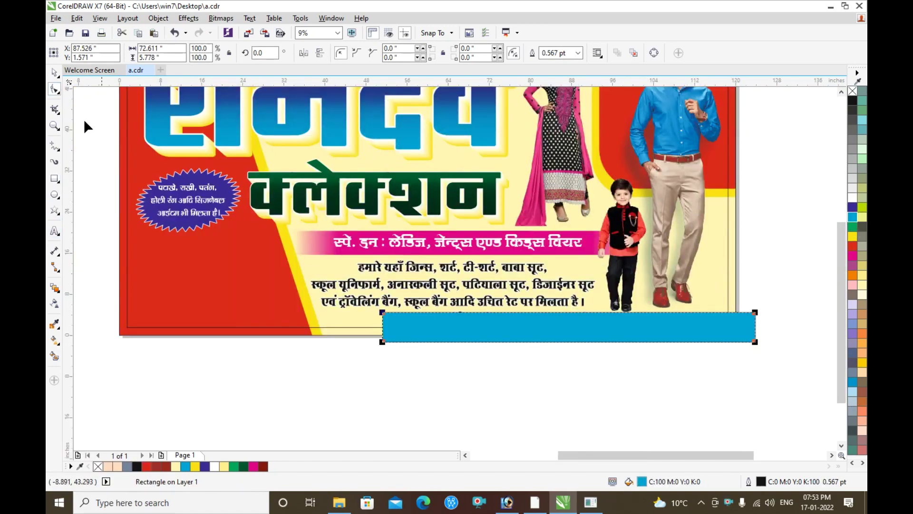
Step: Convert the cyan bar to curves, pull its lower-left corner outward to slant the end, and remove the outline
{"action": "key", "text": "ctrl+q"}
{"action": "left_click_drag", "start_coordinate": [382, 342], "coordinate": [388, 347]}
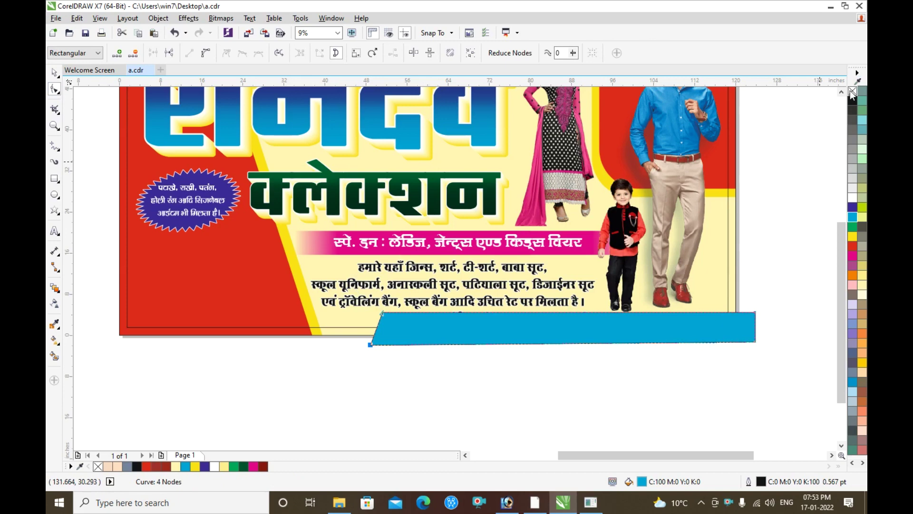
{"action": "right_click", "coordinate": [853, 92]}
Step: PowerClip the cyan bar inside the banner's background so that it sits behind the address line
{"action": "key", "text": "space"}
{"action": "scroll", "coordinate": [391, 337], "scroll_direction": "up", "scroll_amount": 1}
{"action": "right_click", "coordinate": [395, 327]}
{"action": "left_click", "coordinate": [433, 36]}
{"action": "left_click", "coordinate": [312, 332]}
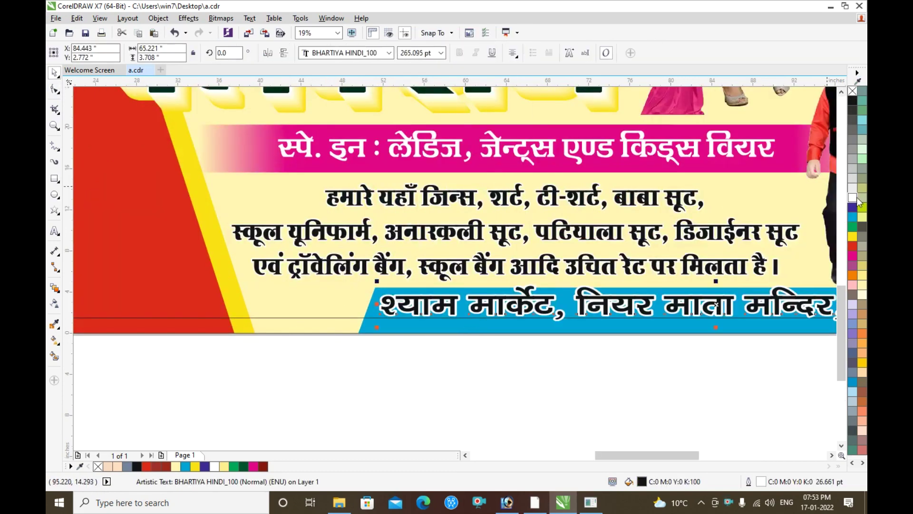
Step: Fill the address text white and reduce its height slightly so it fits within the cyan bar
{"action": "left_click", "coordinate": [853, 198]}
{"action": "left_click_drag", "start_coordinate": [717, 281], "coordinate": [719, 287]}
Step: Inside the clipped background, duplicate the cyan bar at small rightward offsets, alternating pale yellow and cyan, to form slanted stripes at its left end
{"action": "scroll", "coordinate": [795, 336], "scroll_direction": "down", "scroll_amount": 2}
{"action": "left_click", "coordinate": [780, 352]}
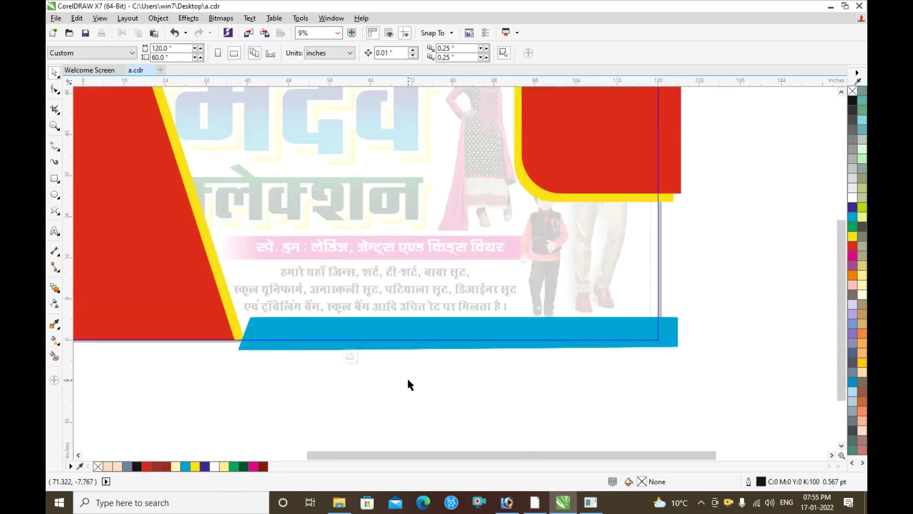
{"action": "scroll", "coordinate": [283, 324], "scroll_direction": "up", "scroll_amount": 1}
{"action": "left_click", "coordinate": [219, 314]}
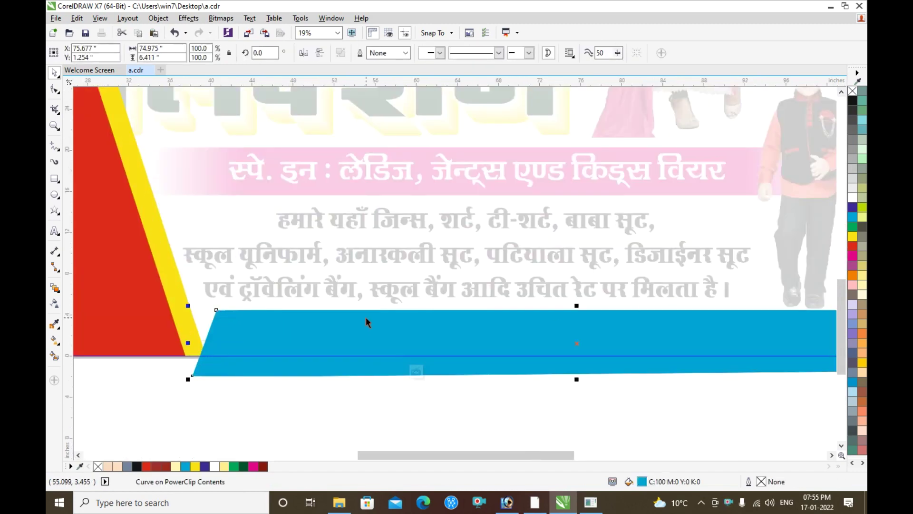
{"action": "left_click_drag", "start_coordinate": [226, 331], "coordinate": [235, 331]}
{"action": "right_click", "coordinate": [234, 331]}
{"action": "left_click", "coordinate": [225, 468]}
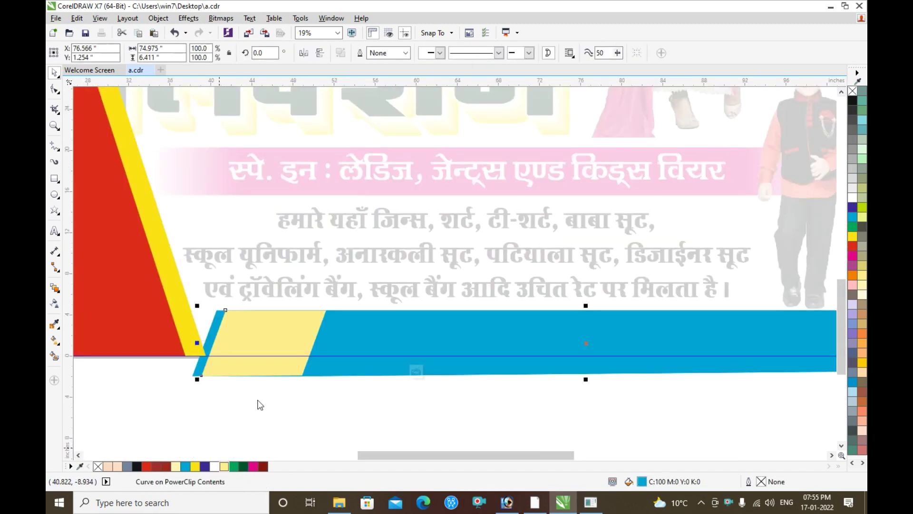
{"action": "key", "text": "ctrl+Page_Down"}
{"action": "key", "text": "ctrl+Page_Down"}
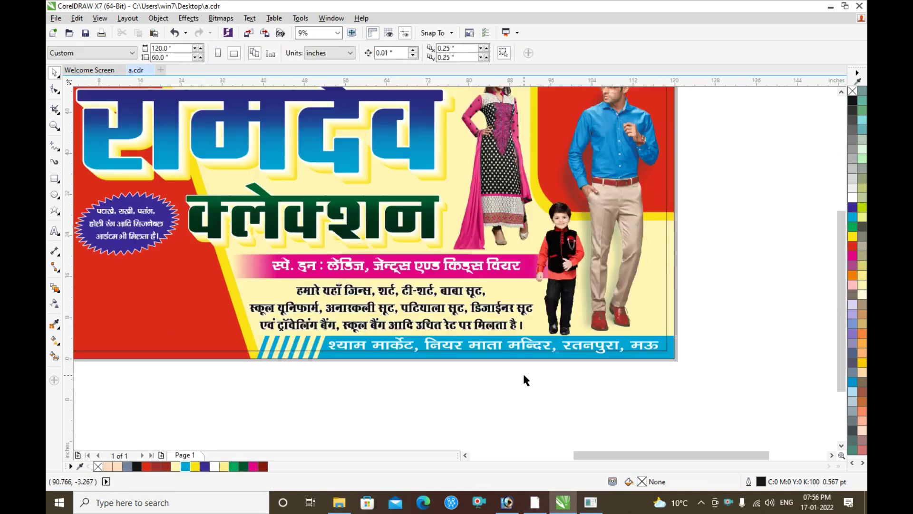
Step: Enlarge the school-bag picture to about 34.7 × 34.7 inches, position it beneath the starburst, and start a PowerClip Inside for it
{"action": "key", "text": "F4"}
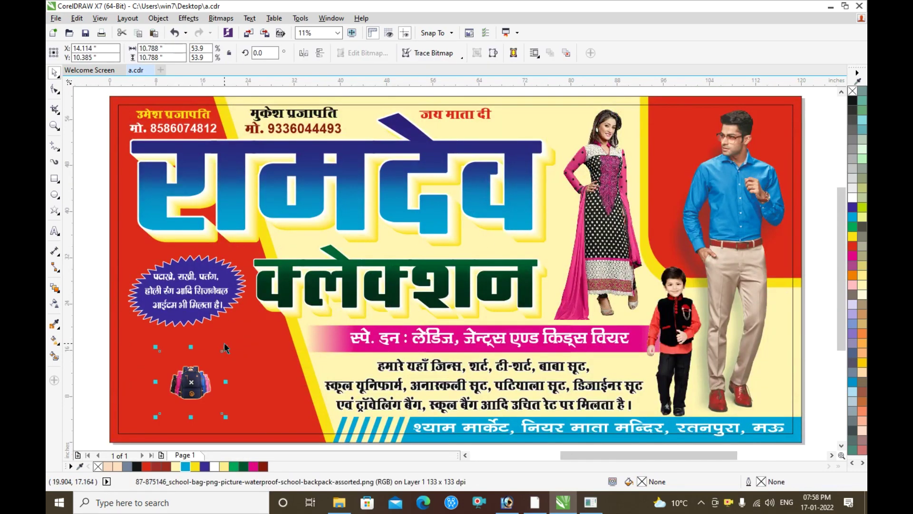
{"action": "left_click_drag", "start_coordinate": [226, 347], "coordinate": [295, 278]}
{"action": "left_click_drag", "start_coordinate": [223, 362], "coordinate": [237, 361]}
{"action": "left_click_drag", "start_coordinate": [308, 381], "coordinate": [334, 381]}
{"action": "key", "text": "ctrl+z"}
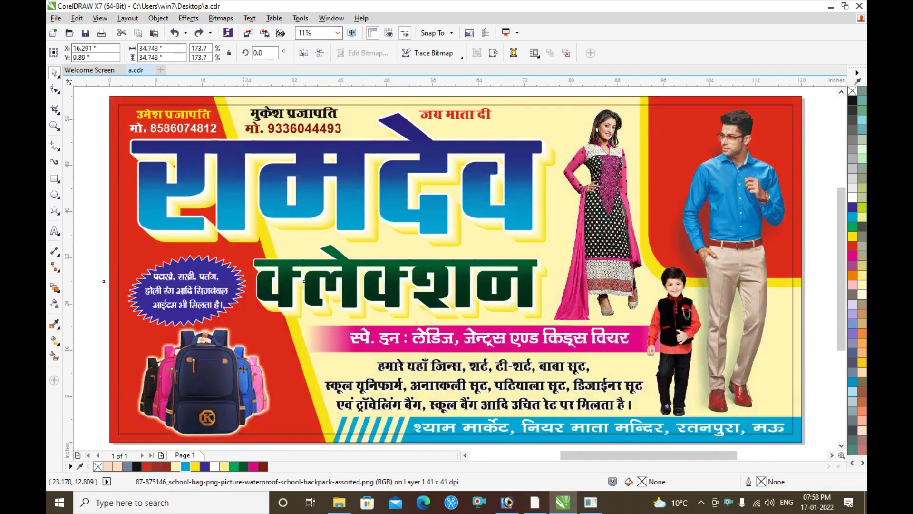
{"action": "left_click_drag", "start_coordinate": [243, 369], "coordinate": [244, 372]}
{"action": "right_click", "coordinate": [199, 367]}
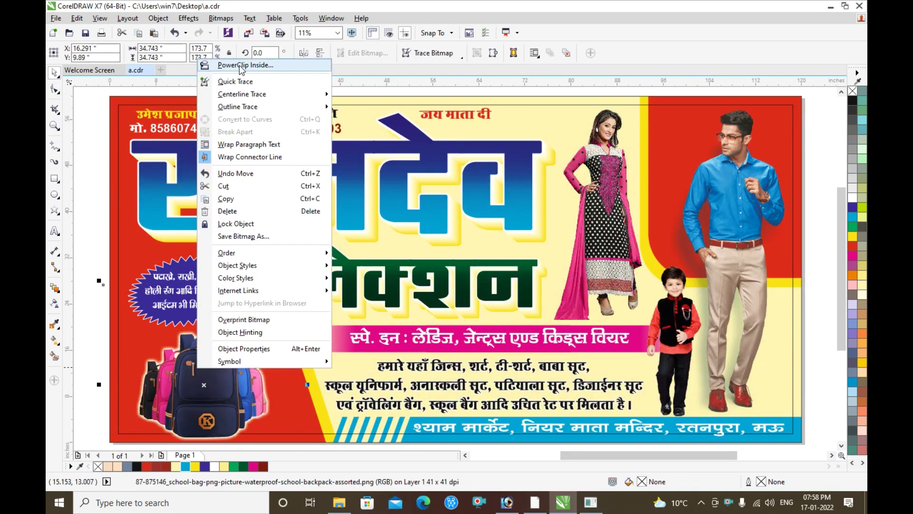
{"action": "left_click", "coordinate": [242, 66]}
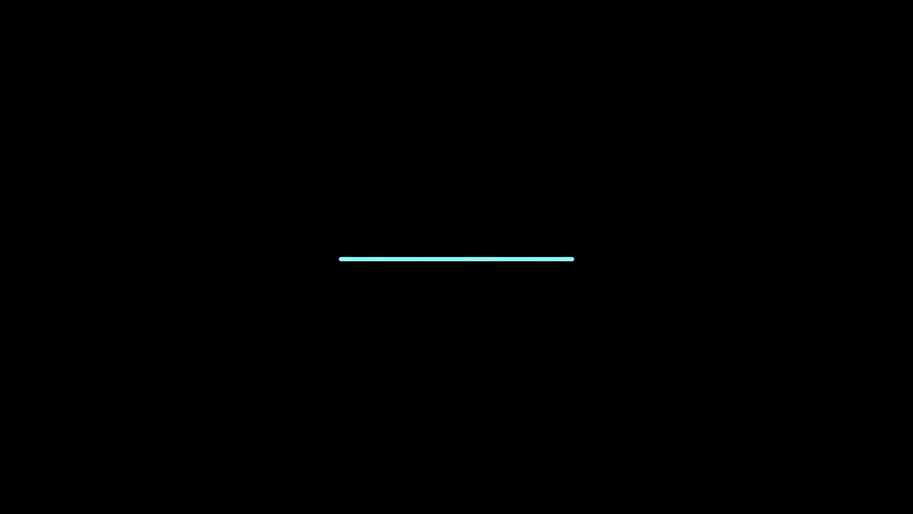